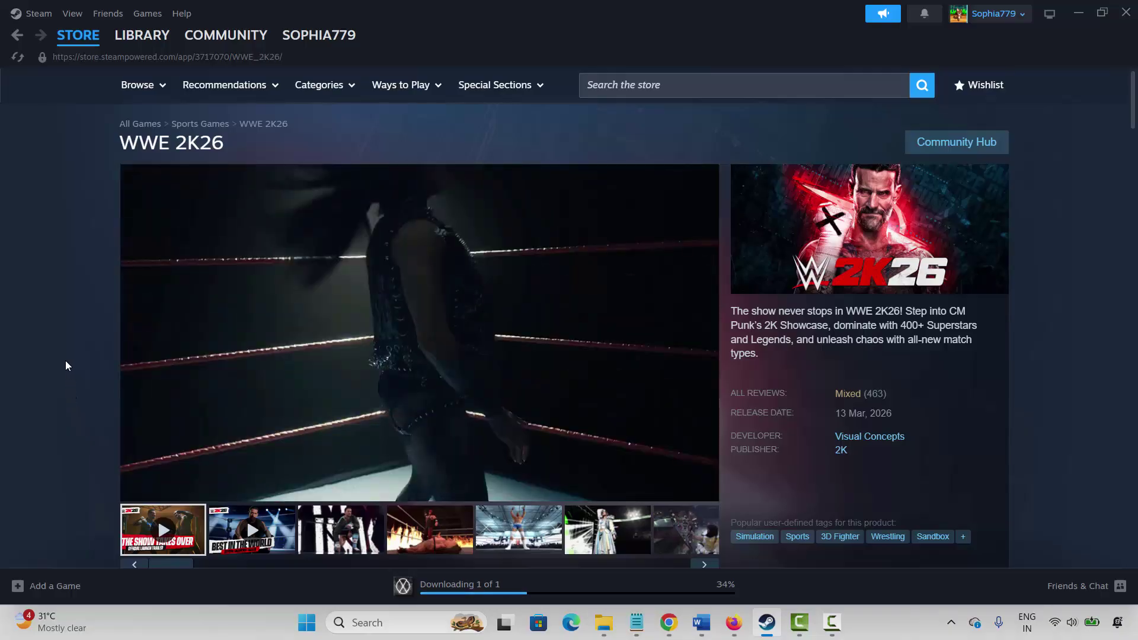
Examine the minimum and recommended system requirements on the WWE 2K26 store page.
scroll(67, 368, down, 10)
scroll(67, 372, down, 20)
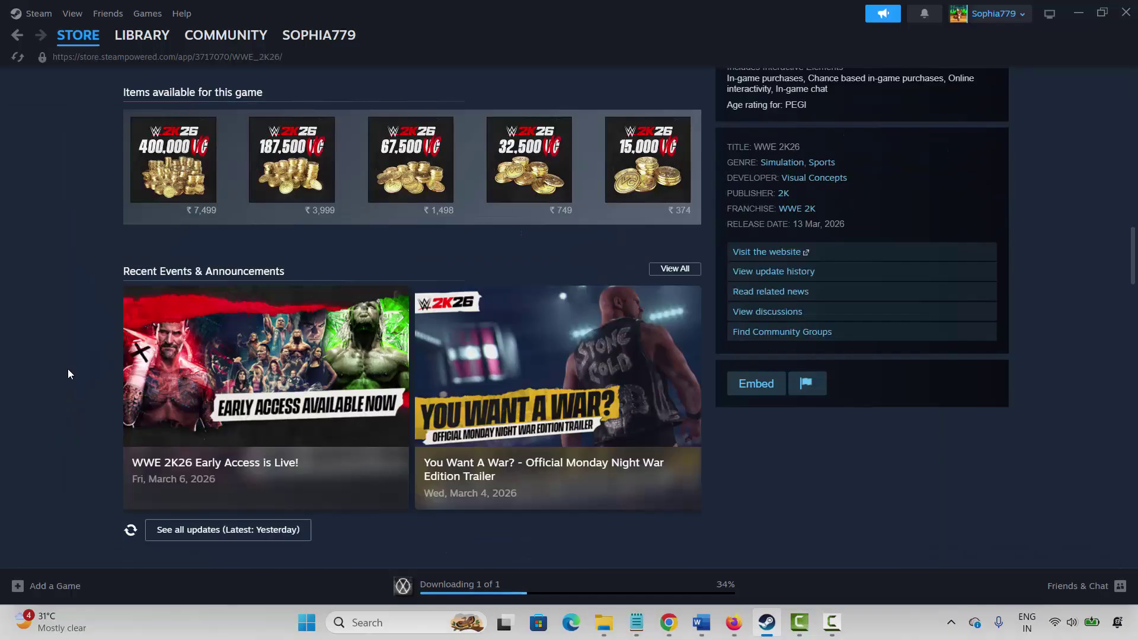
scroll(68, 376, down, 5)
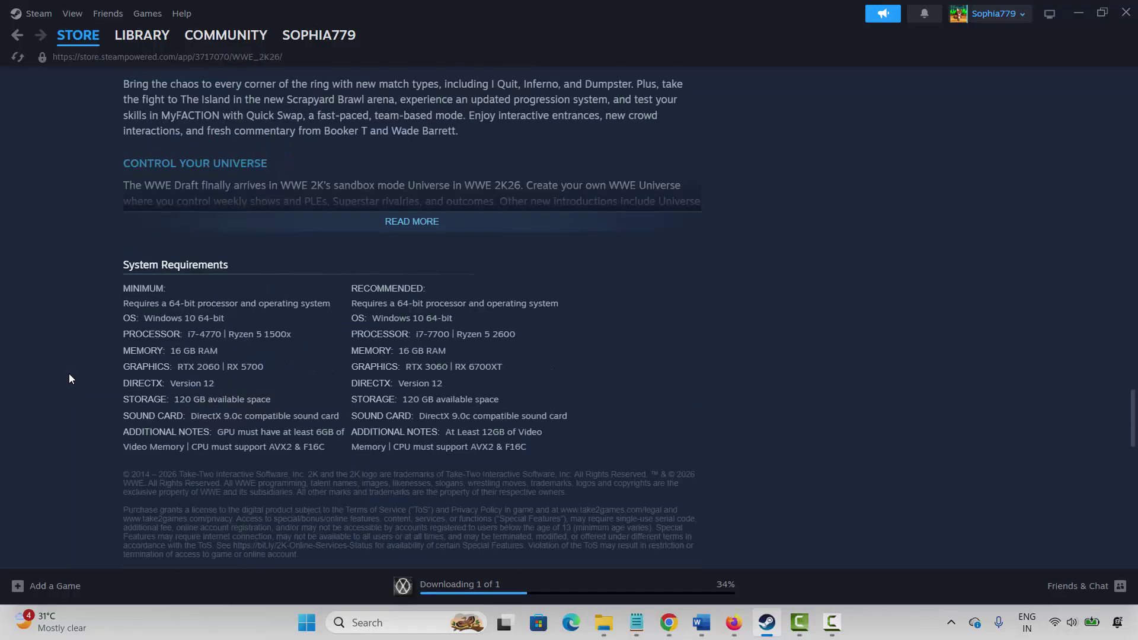
drag(174, 293, 456, 373)
click(673, 320)
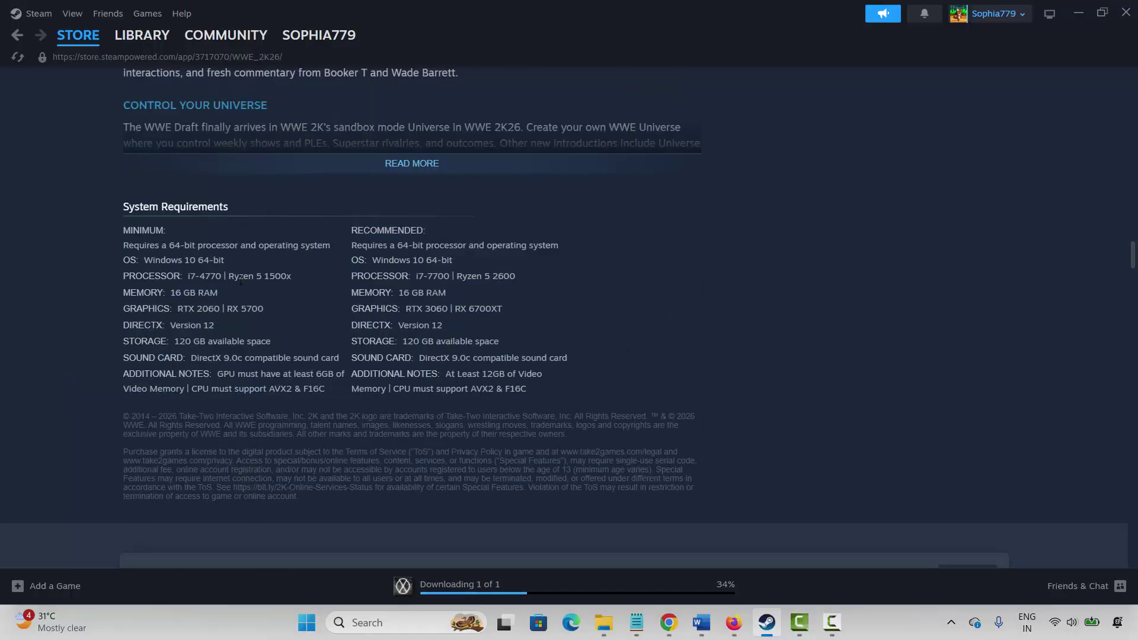
drag(240, 283, 515, 278)
click(787, 285)
Switch to the Word document "Games content for Android iPhone1" and go to the launch options text under Method 2.
mouse_move(702, 620)
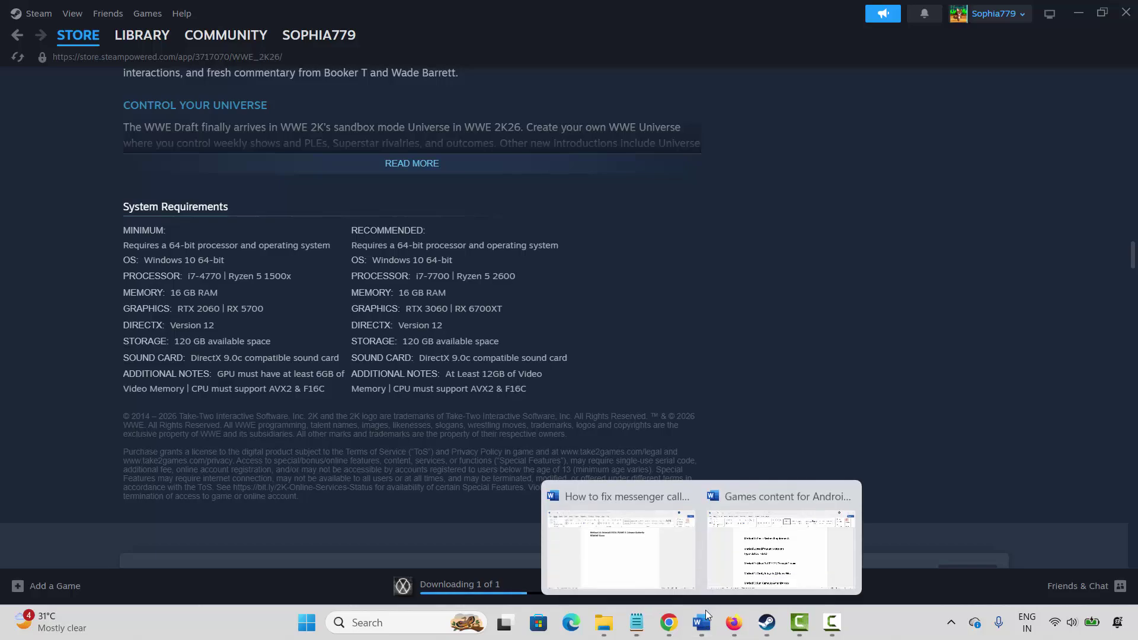
click(783, 549)
click(246, 300)
click(523, 347)
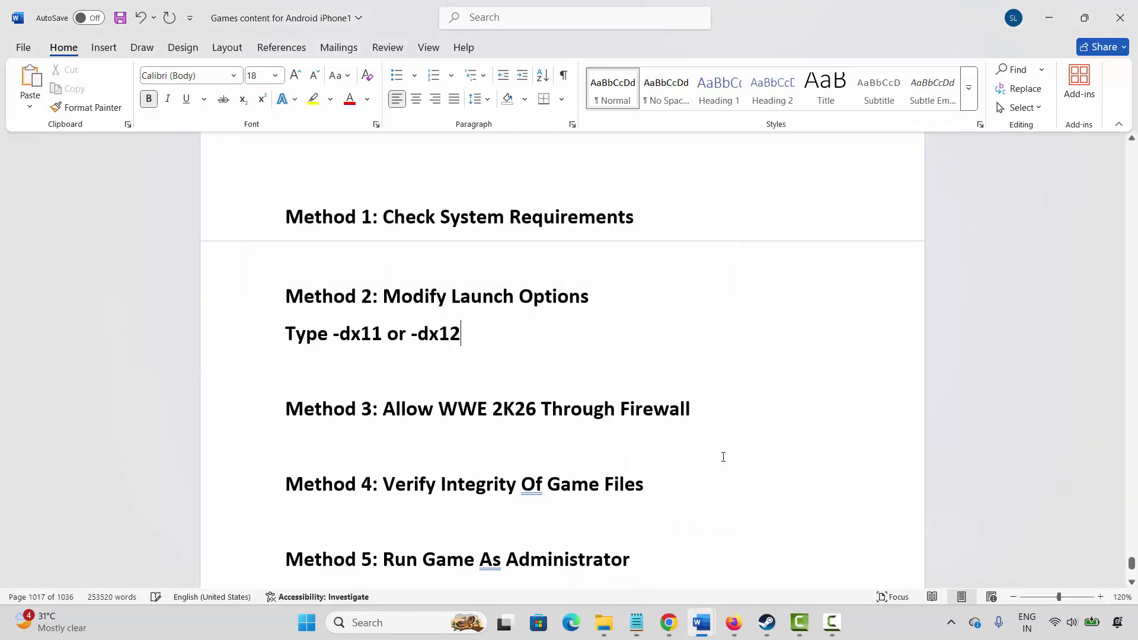
Switch to Steam and try -dx11 and -dx12 as launch options in Battlefield 6's properties, clearing the field before closing.
key(alt+Tab)
click(136, 35)
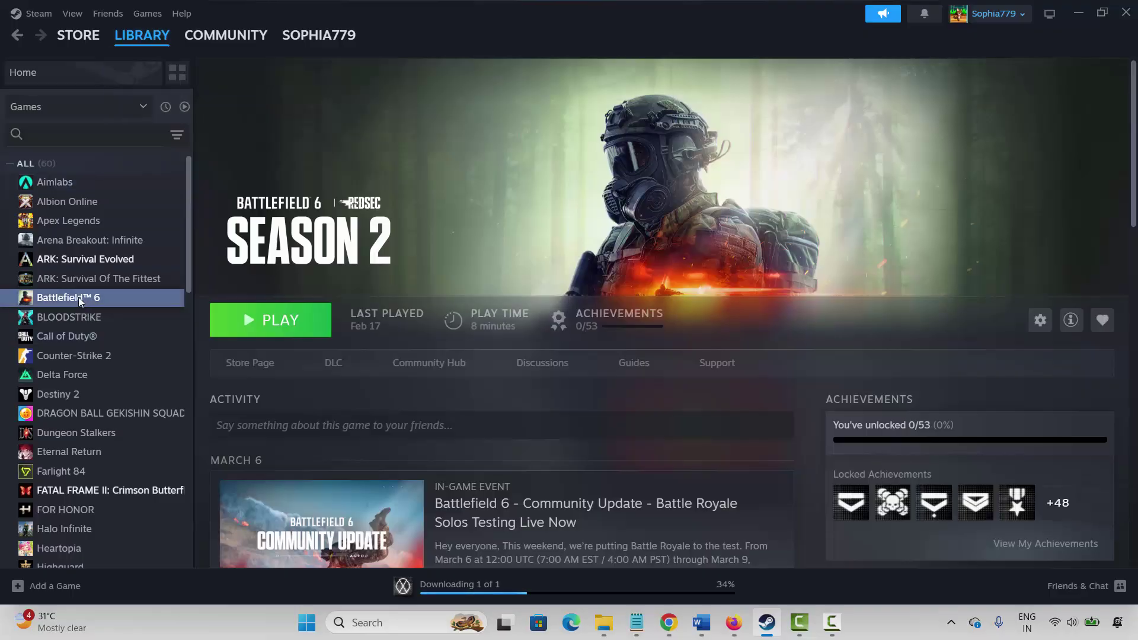
right_click(78, 297)
click(119, 410)
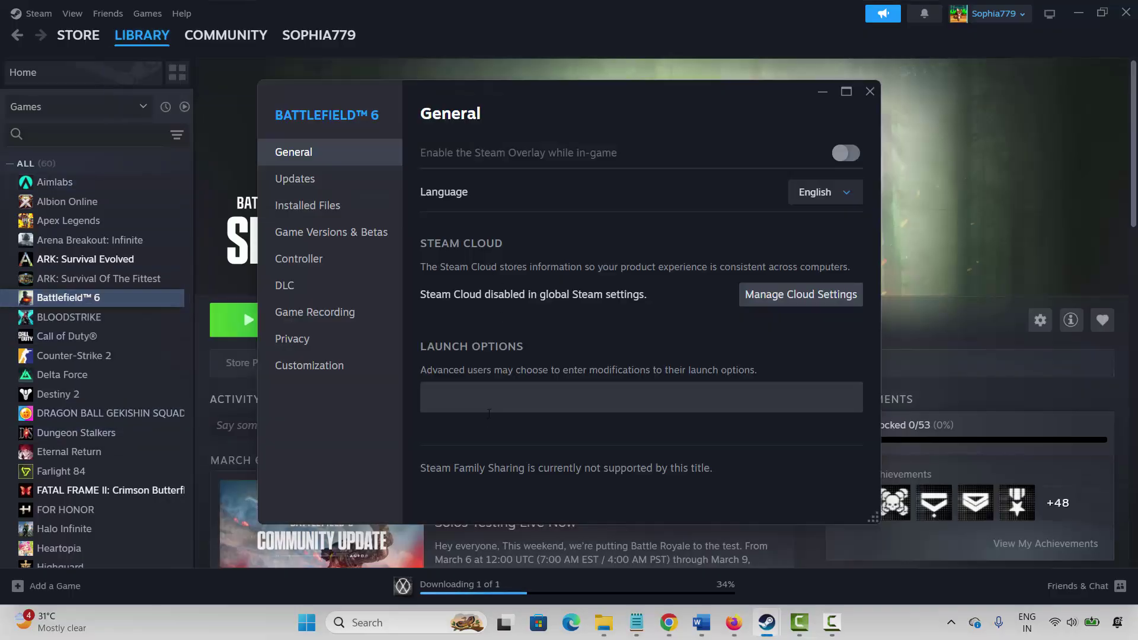
click(449, 388)
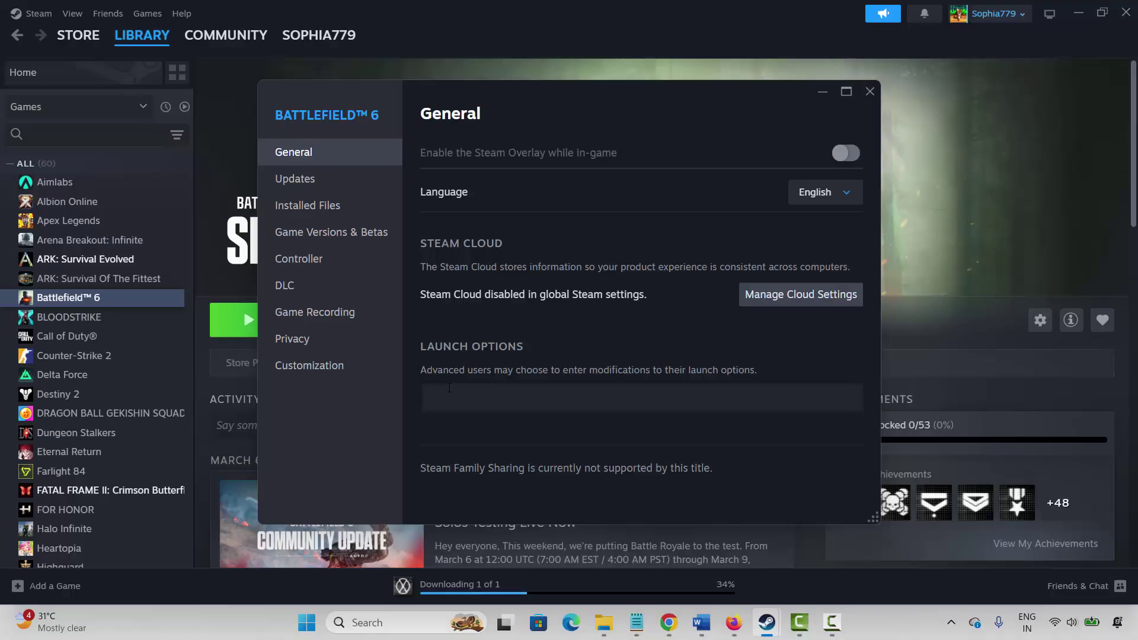
text(-dx11)
key(BackSpace)
text(2)
key(BackSpace)
click(870, 92)
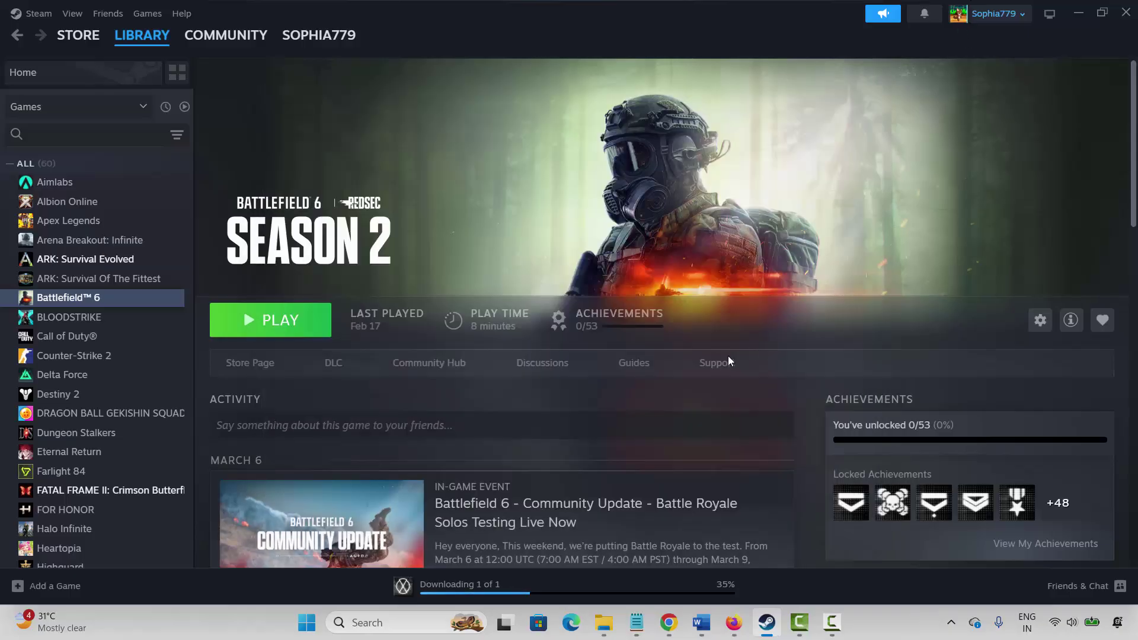
Return to the Word notes and go to the Method 3 section about allowing WWE 2K26 through the firewall.
key(alt+Tab)
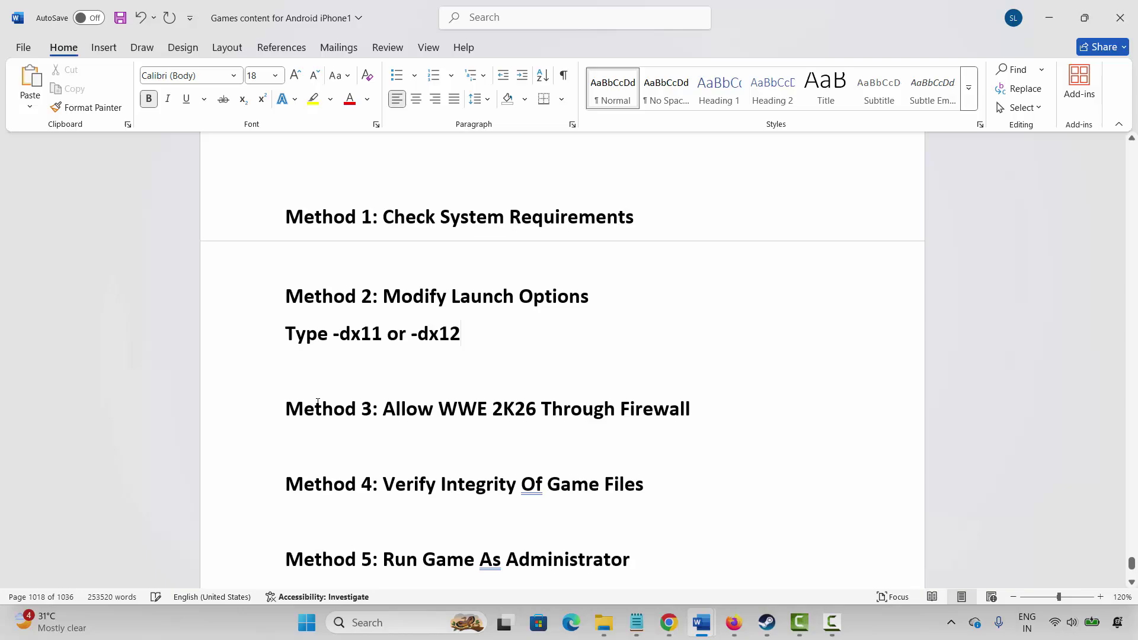
click(255, 420)
click(406, 449)
Open the firewall's allowed apps list from Windows Security, enable changing its settings and look through the listed apps.
click(394, 619)
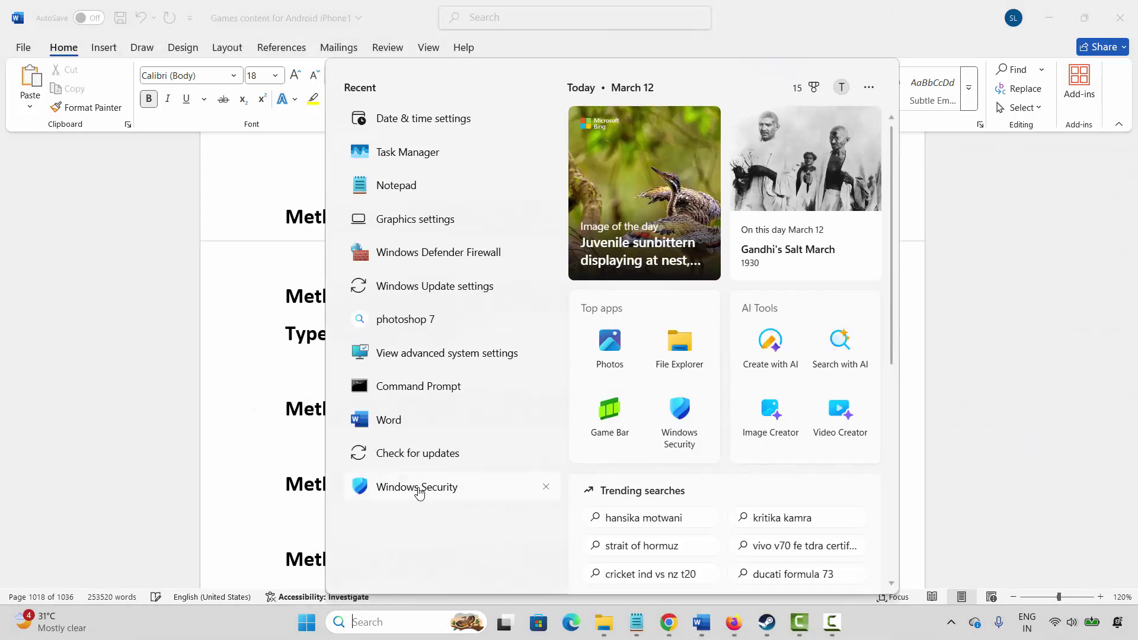
click(418, 491)
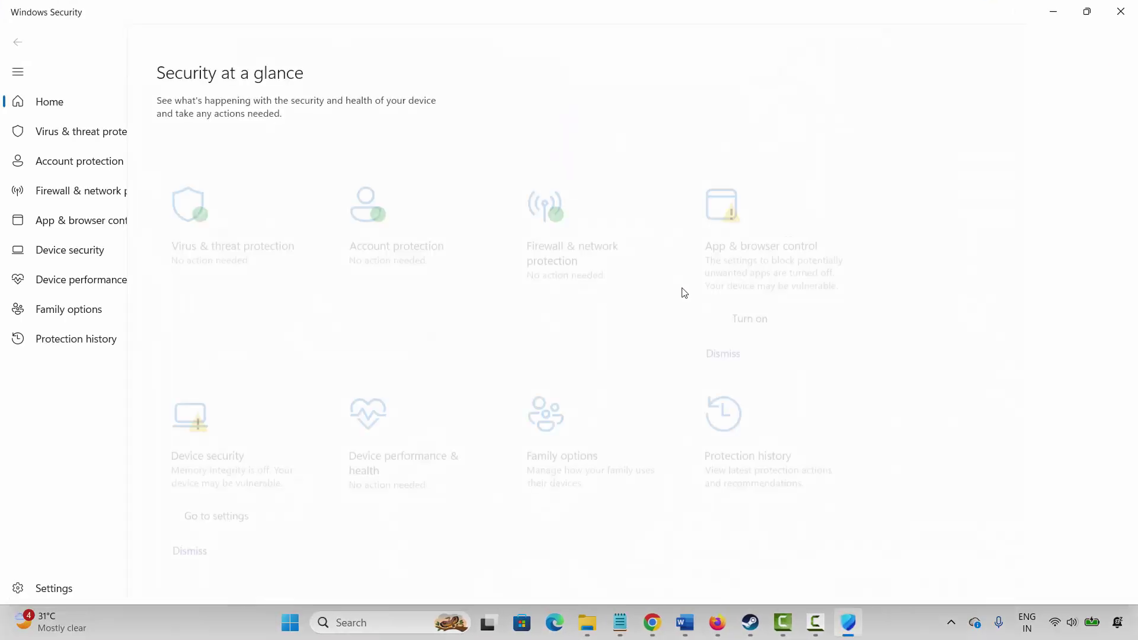
click(667, 240)
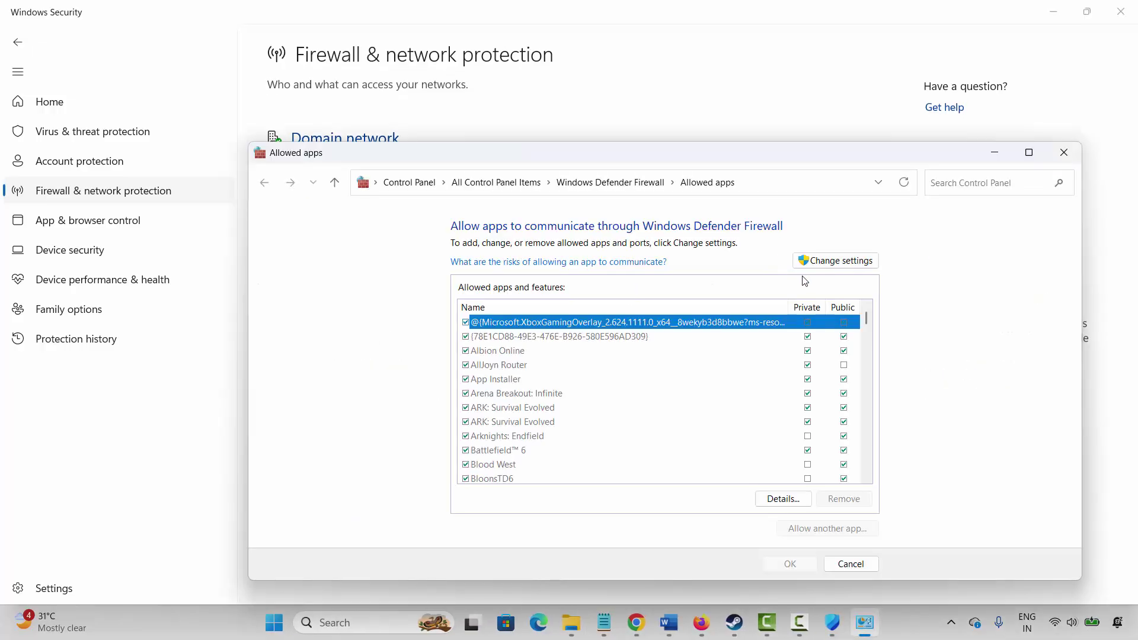
click(812, 262)
scroll(558, 424, down, 2)
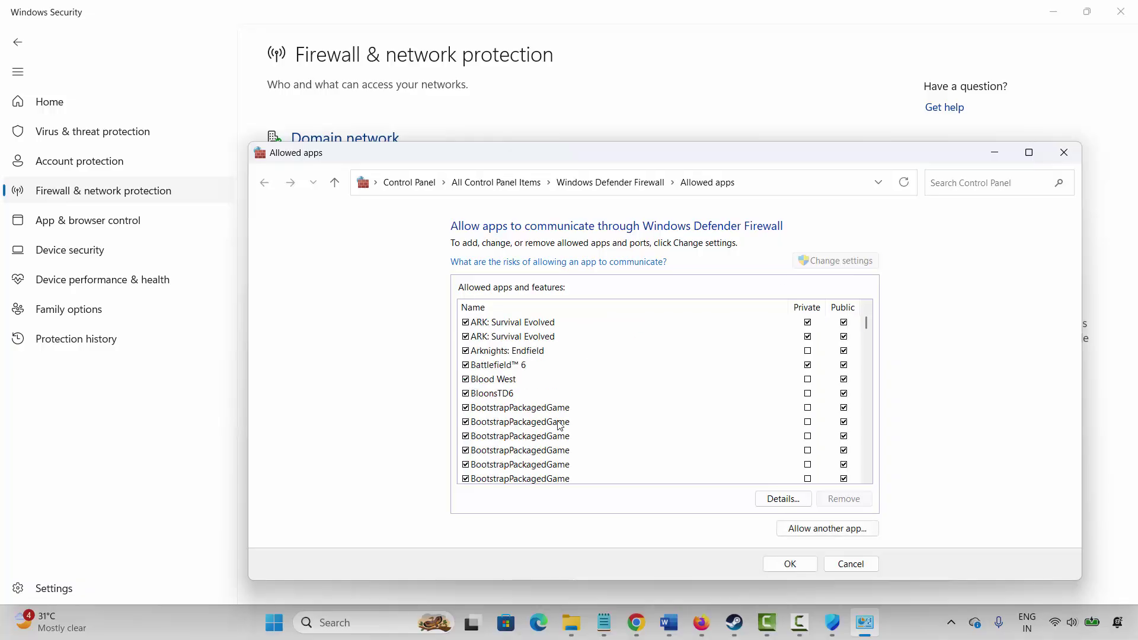
scroll(582, 407, down, 2)
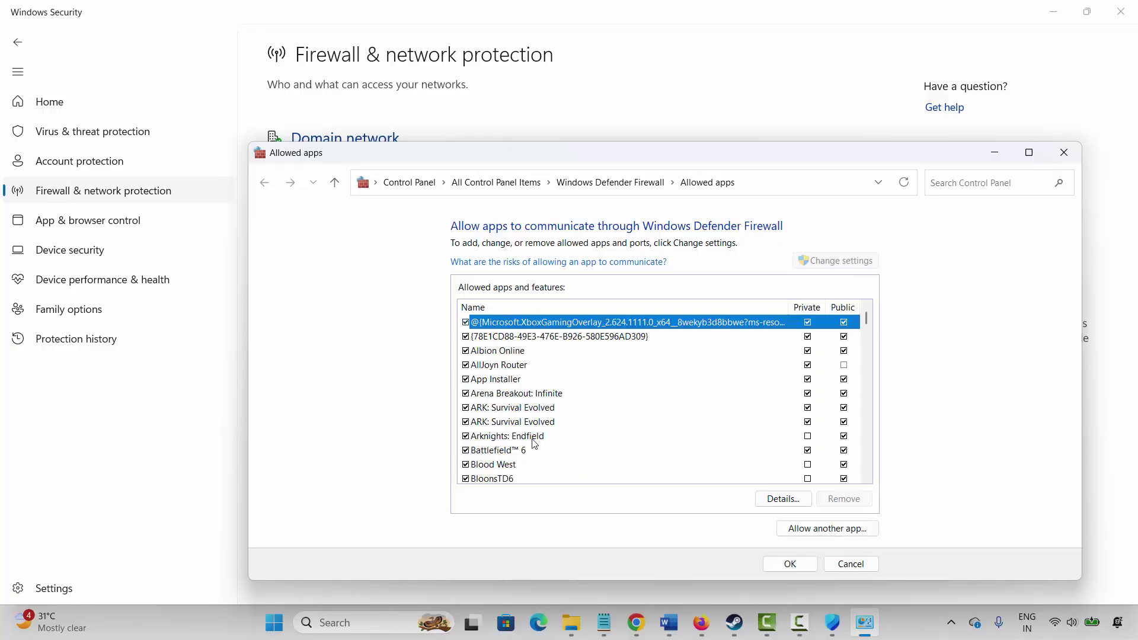
scroll(534, 442, down, 1)
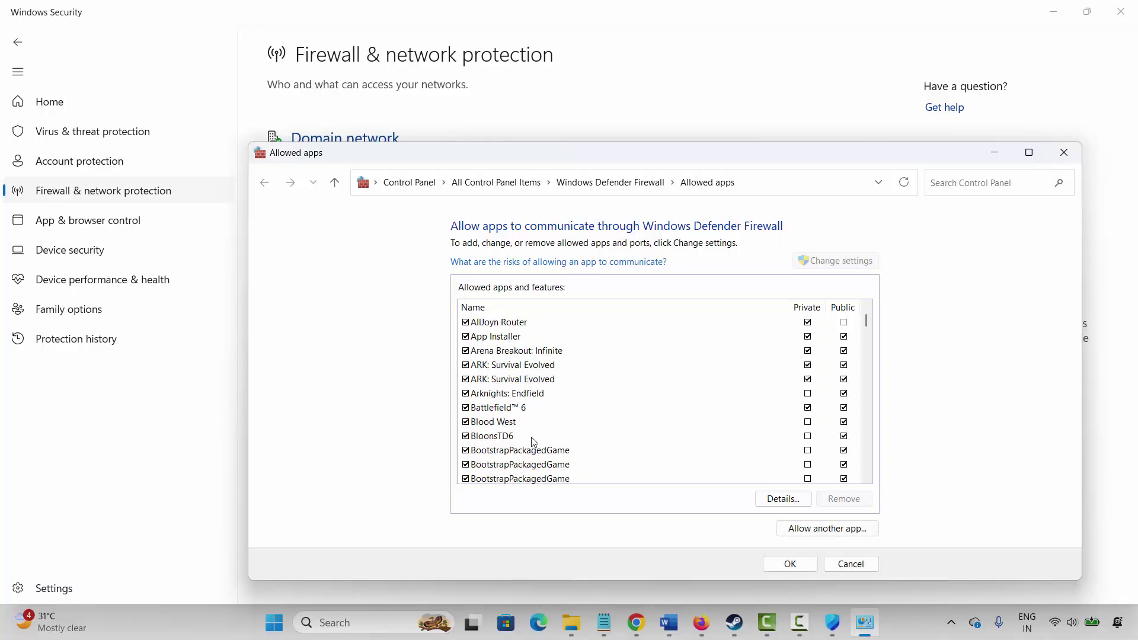
Try to add the Launcher application from the ArknightsEndfieldgowoU folder to the firewall's allowed apps.
click(831, 529)
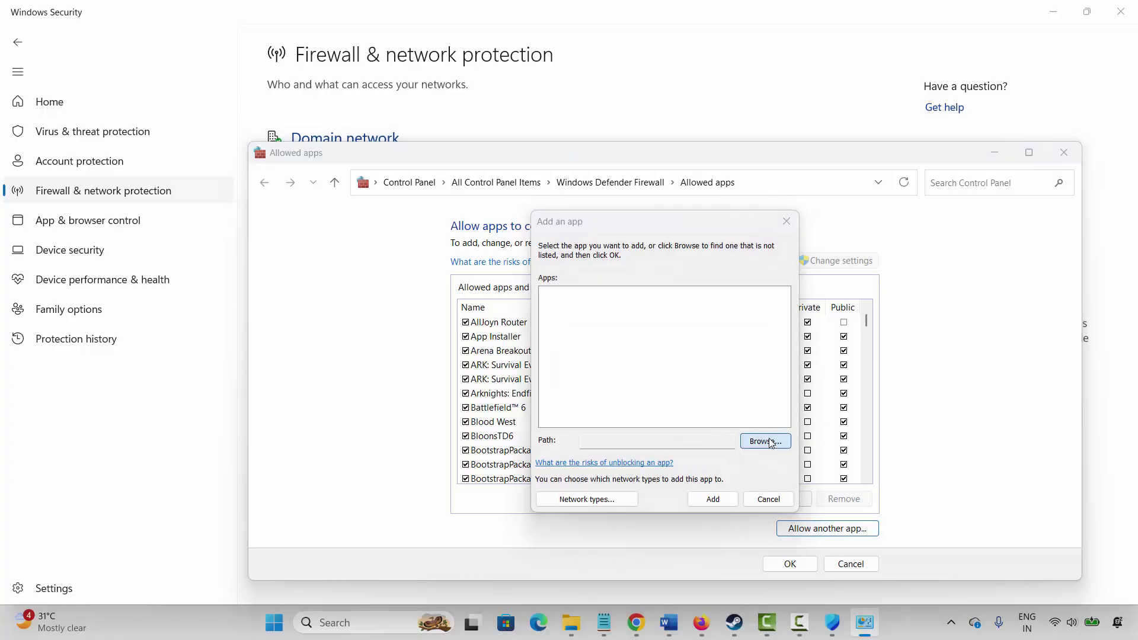
click(765, 442)
click(715, 442)
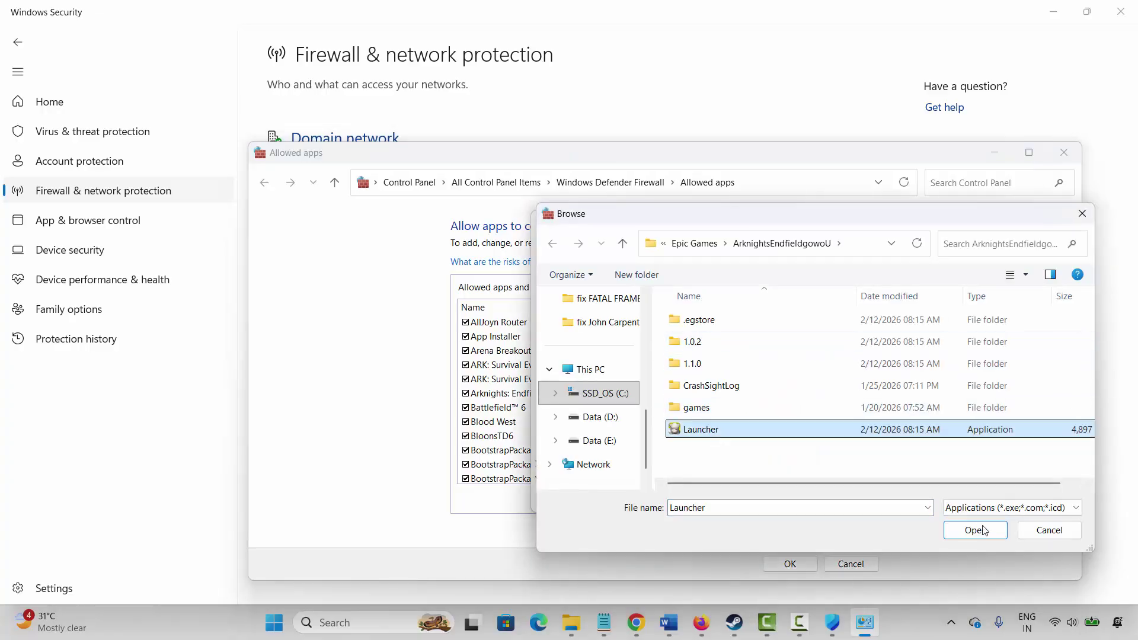
click(975, 530)
click(764, 497)
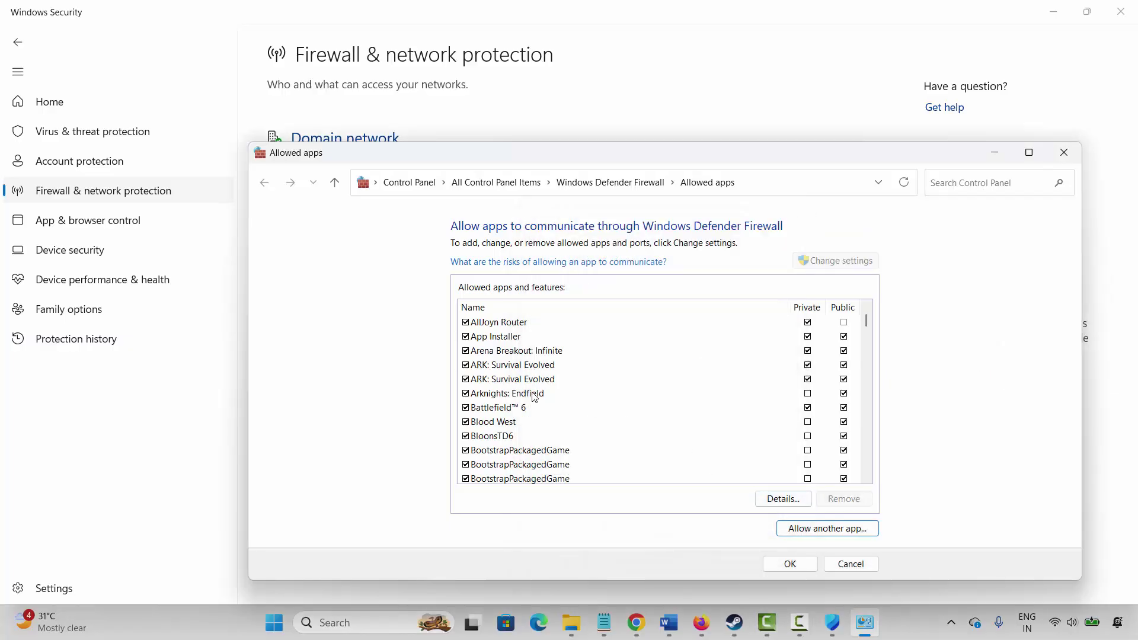
Select Battlefield 6 in the allowed apps list and close the firewall window without applying changes.
click(501, 408)
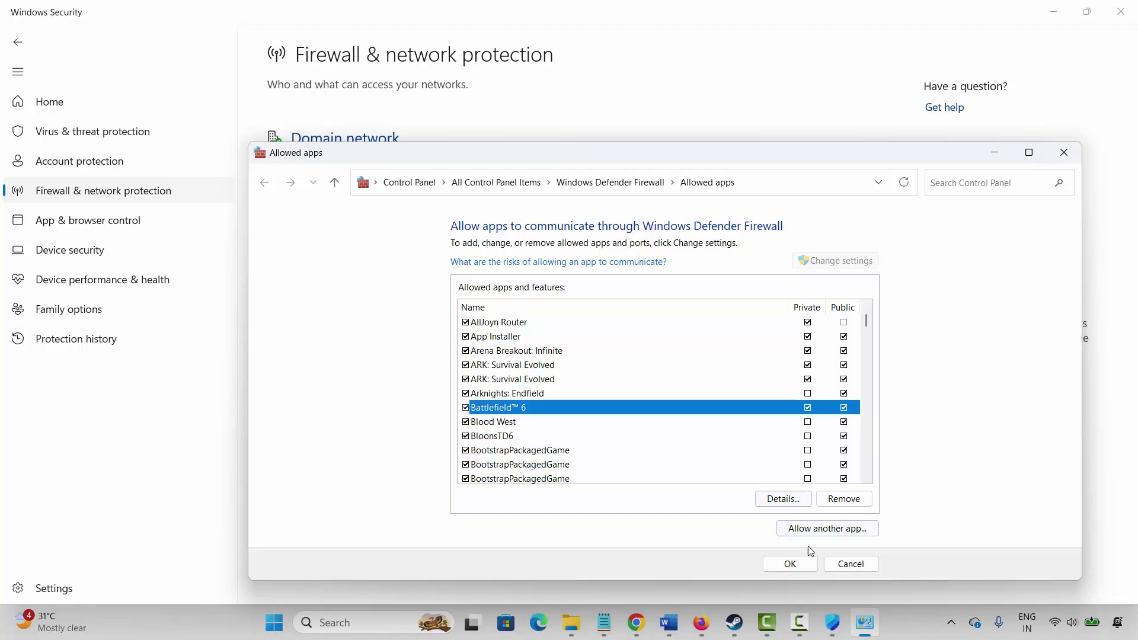
click(1063, 153)
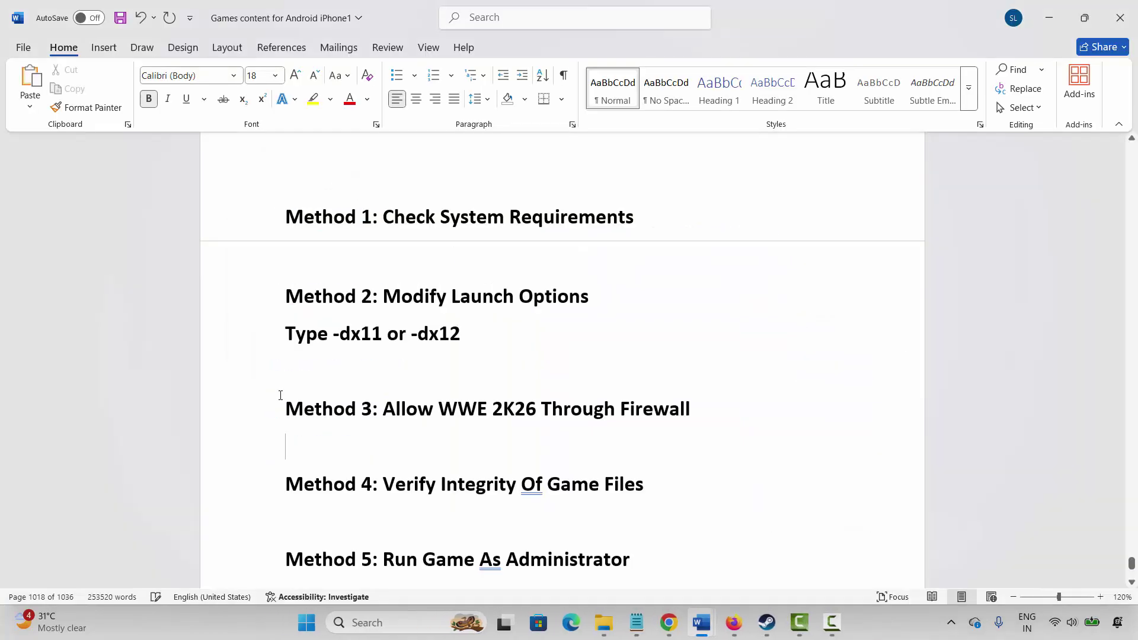
Select the Method 4 heading in the Word notes and view Battlefield 6's installed files properties in Steam.
scroll(273, 404, down, 1)
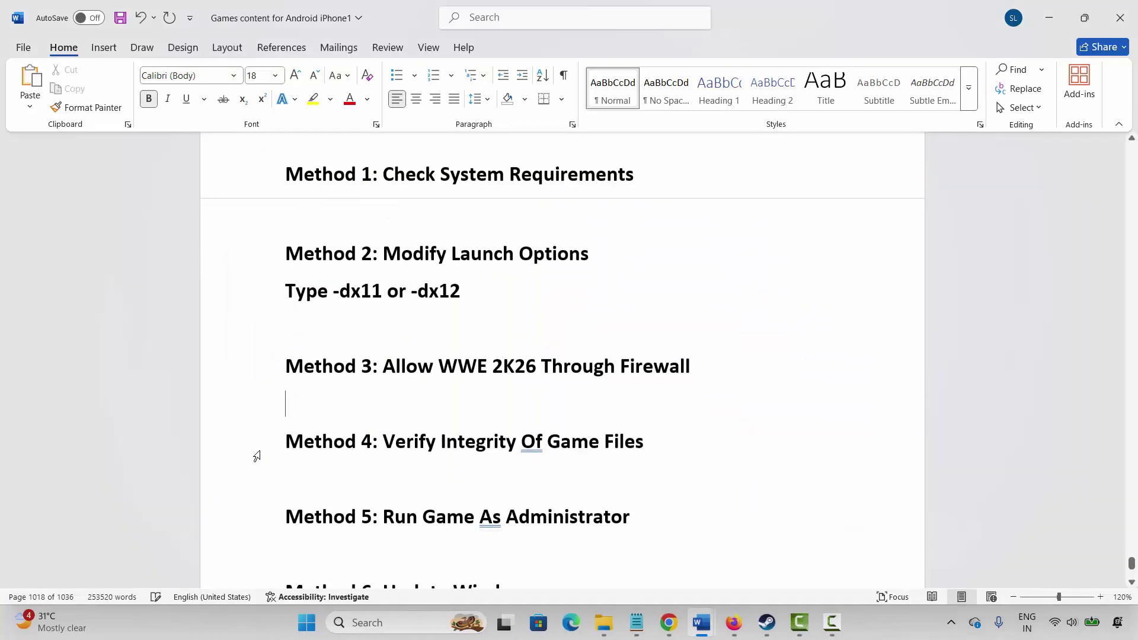
click(254, 450)
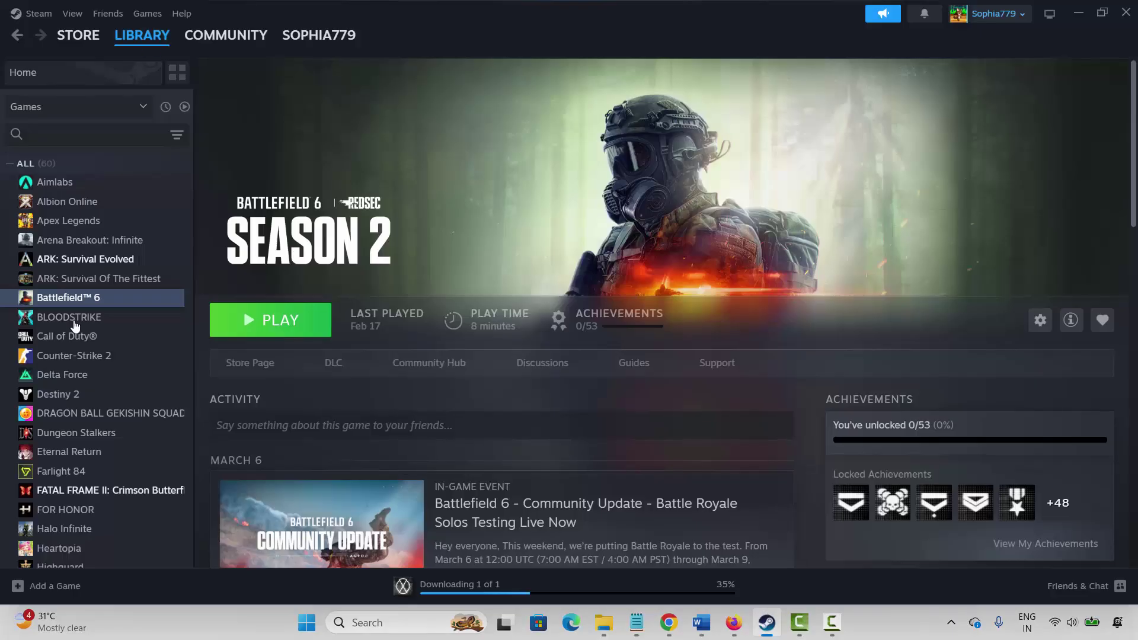
right_click(68, 299)
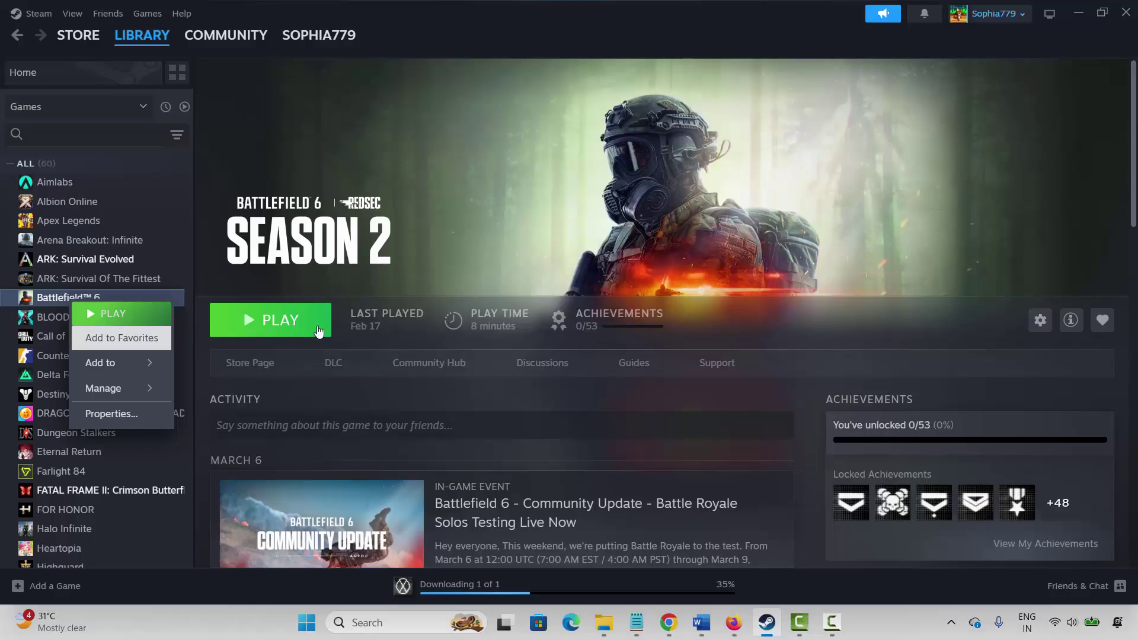
click(348, 295)
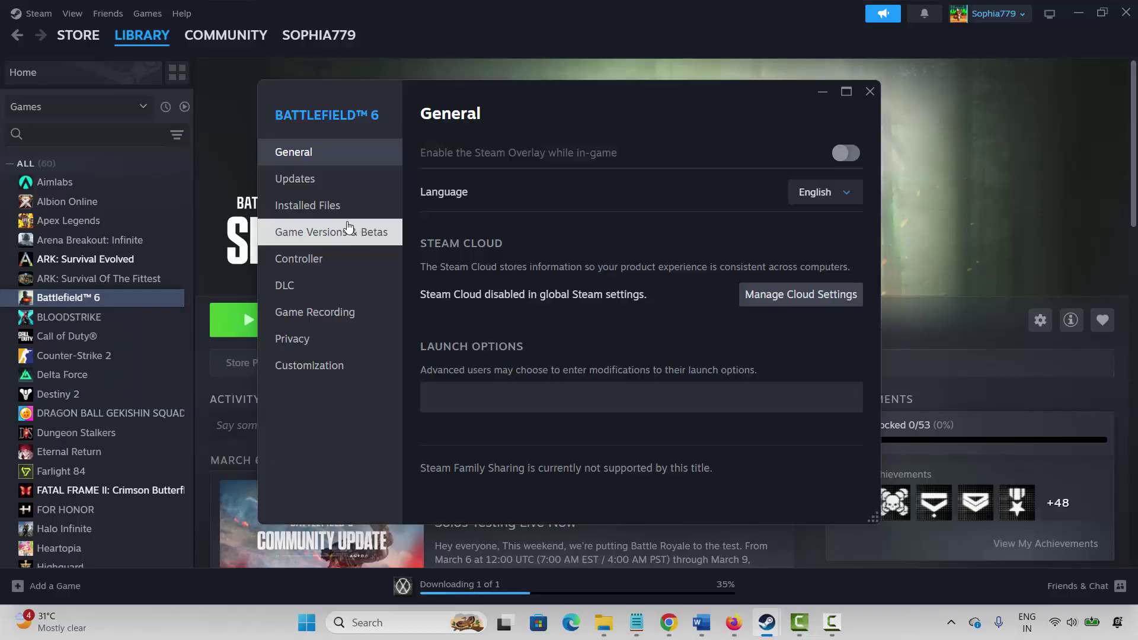
click(330, 218)
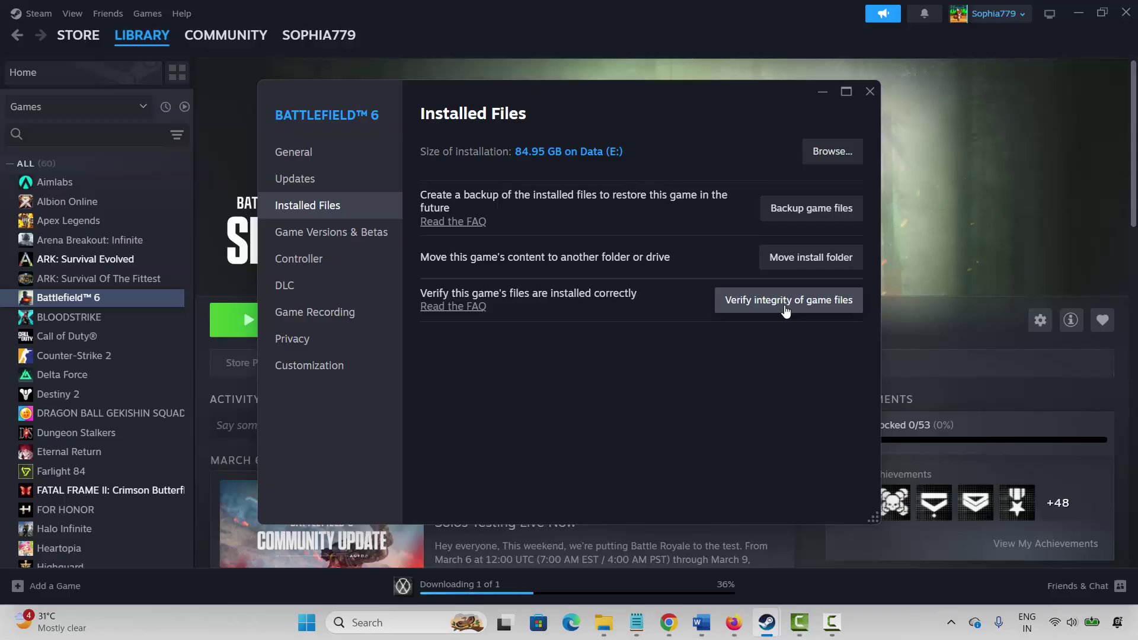
click(869, 92)
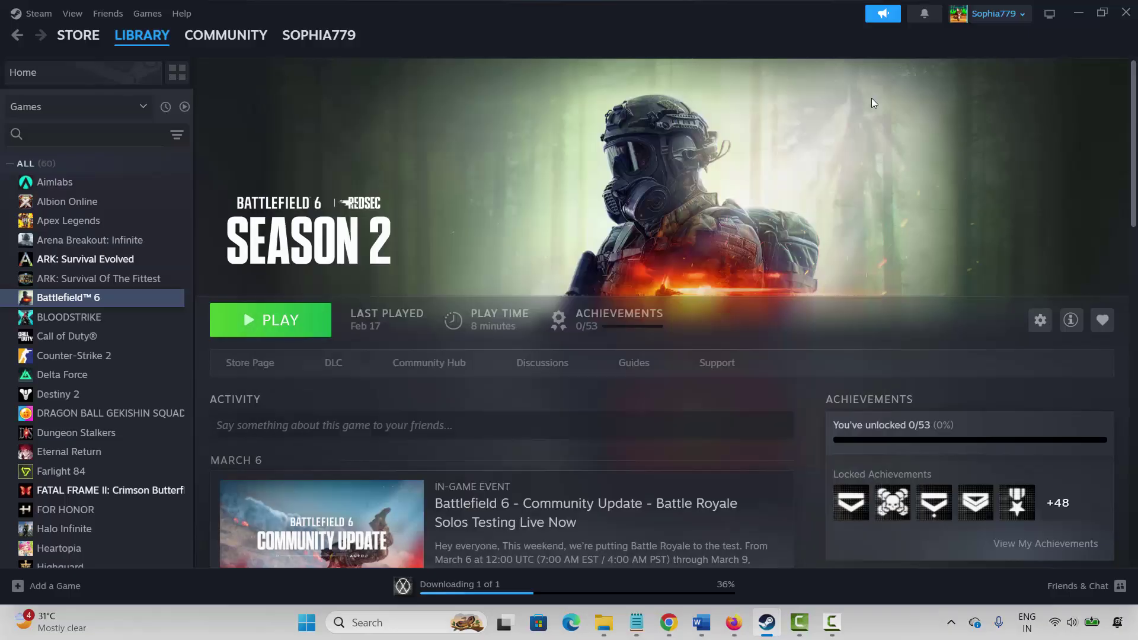
Return to the Word notes and go to the heading Method 5: Run Game As Administrator.
click(767, 623)
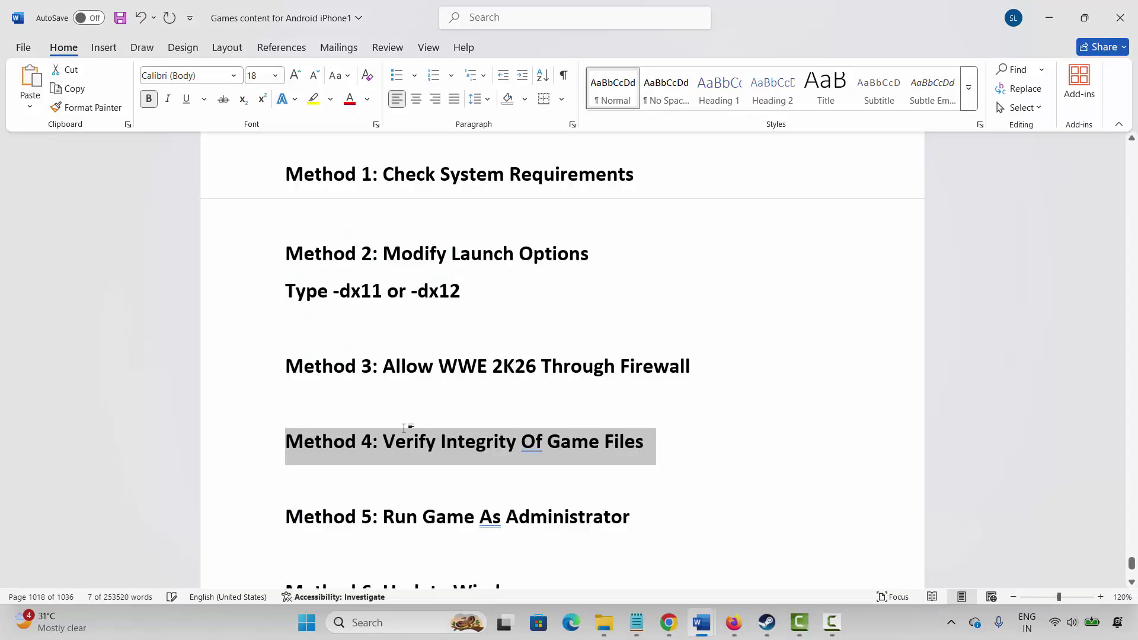
scroll(404, 427, down, 1)
click(241, 474)
click(383, 475)
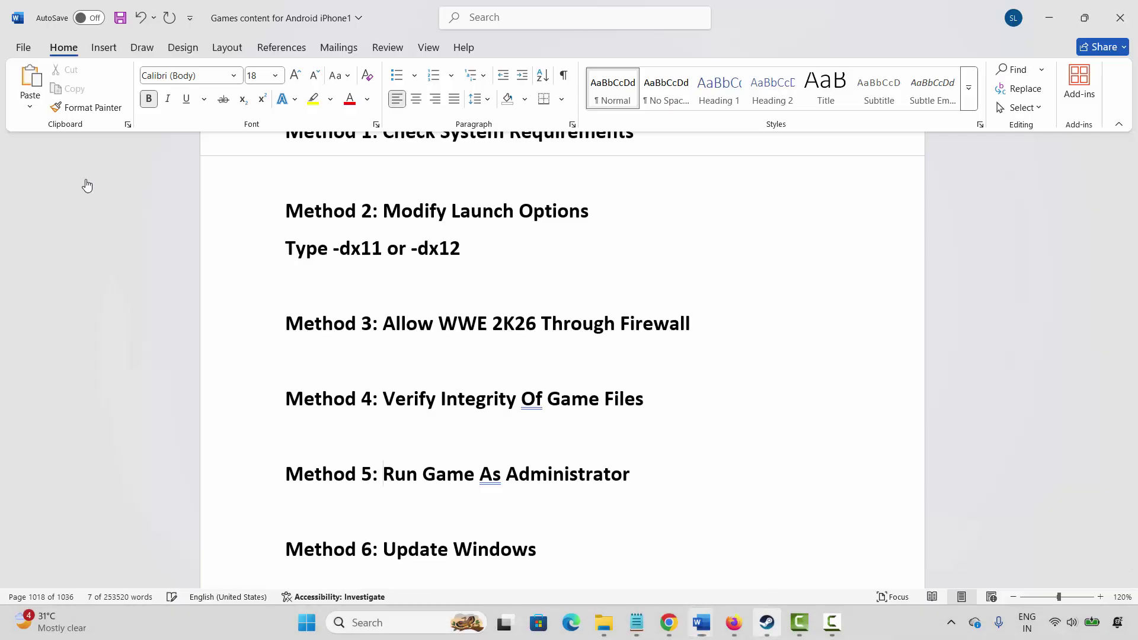
Switch to Steam and browse the local files of Battlefield 6 from the library.
key(alt+Tab)
mouse_move(133, 43)
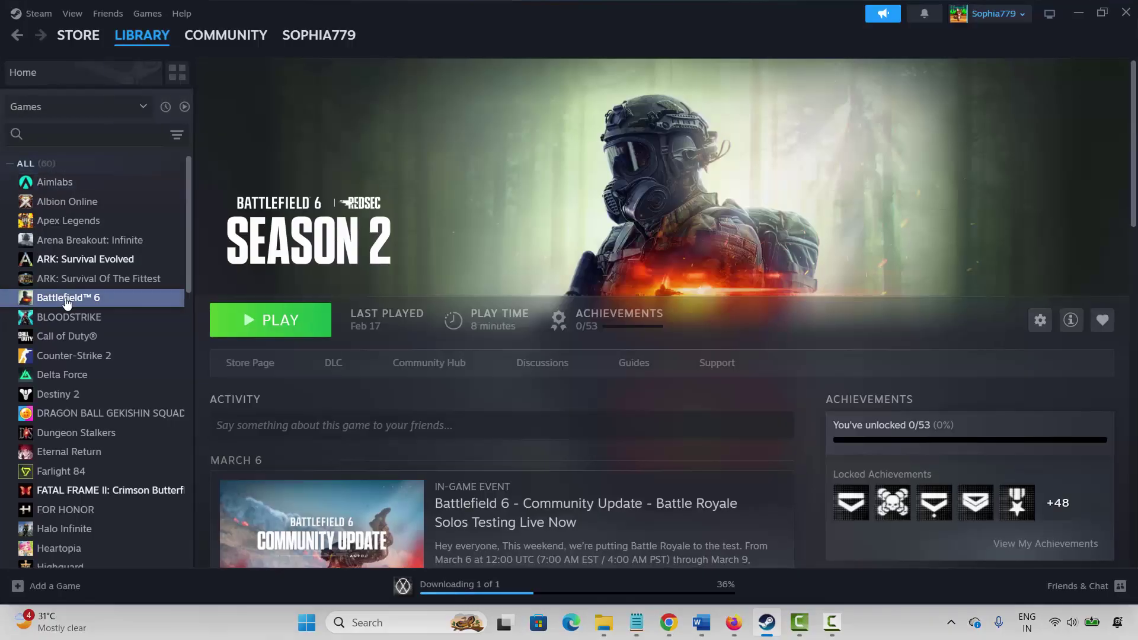
right_click(67, 297)
mouse_move(136, 382)
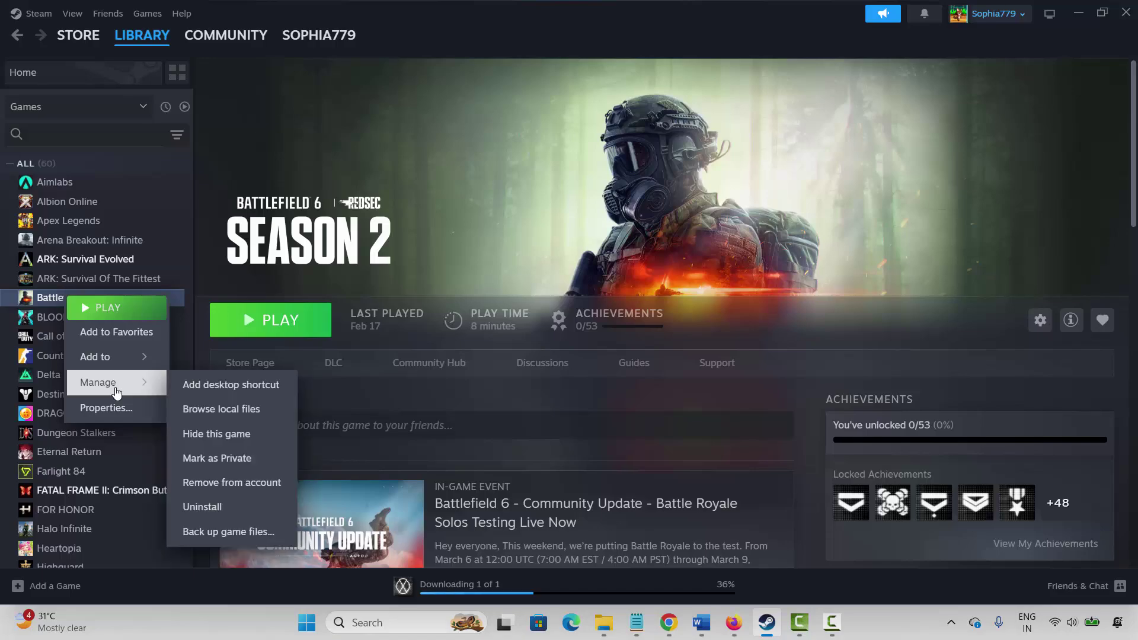
click(255, 415)
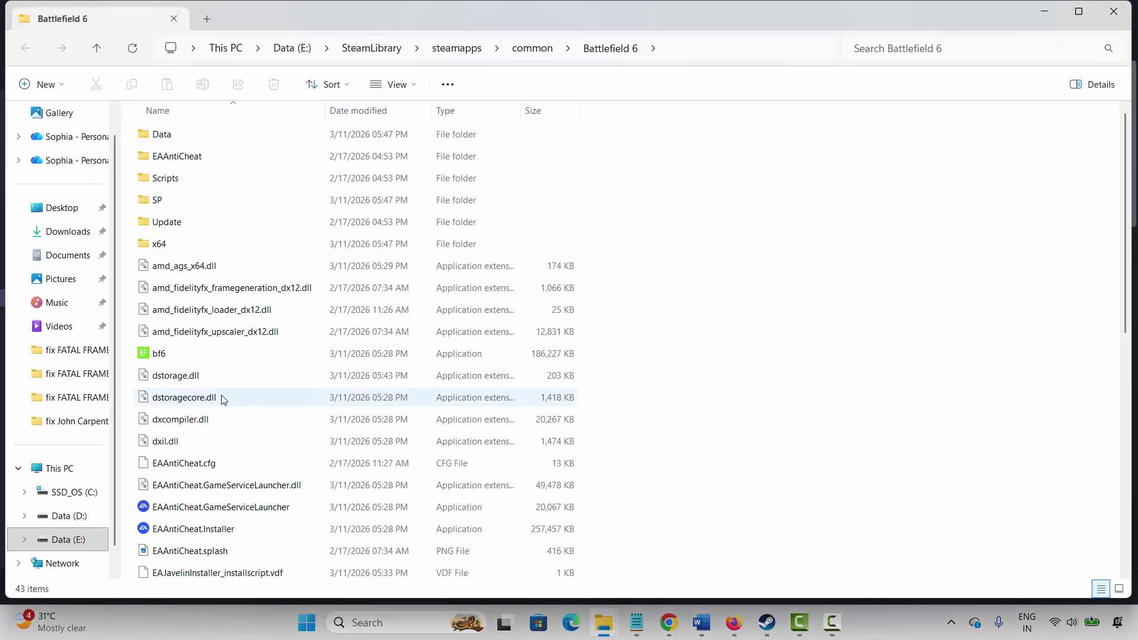
Open the compatibility properties of the bf6 application and enable running it as an administrator.
click(159, 356)
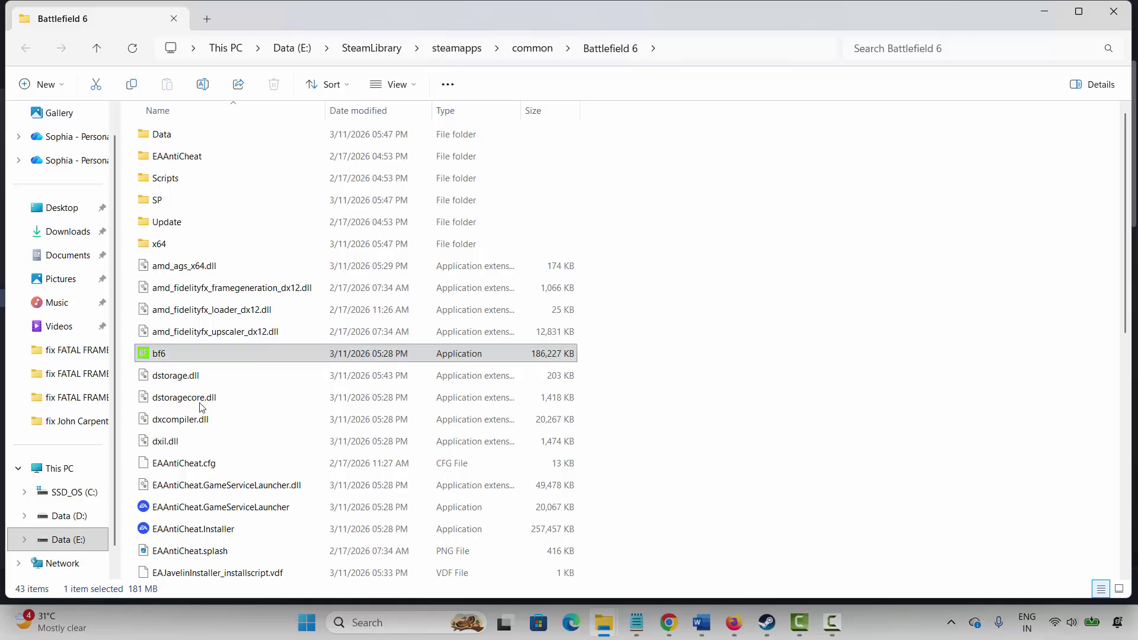
right_click(160, 357)
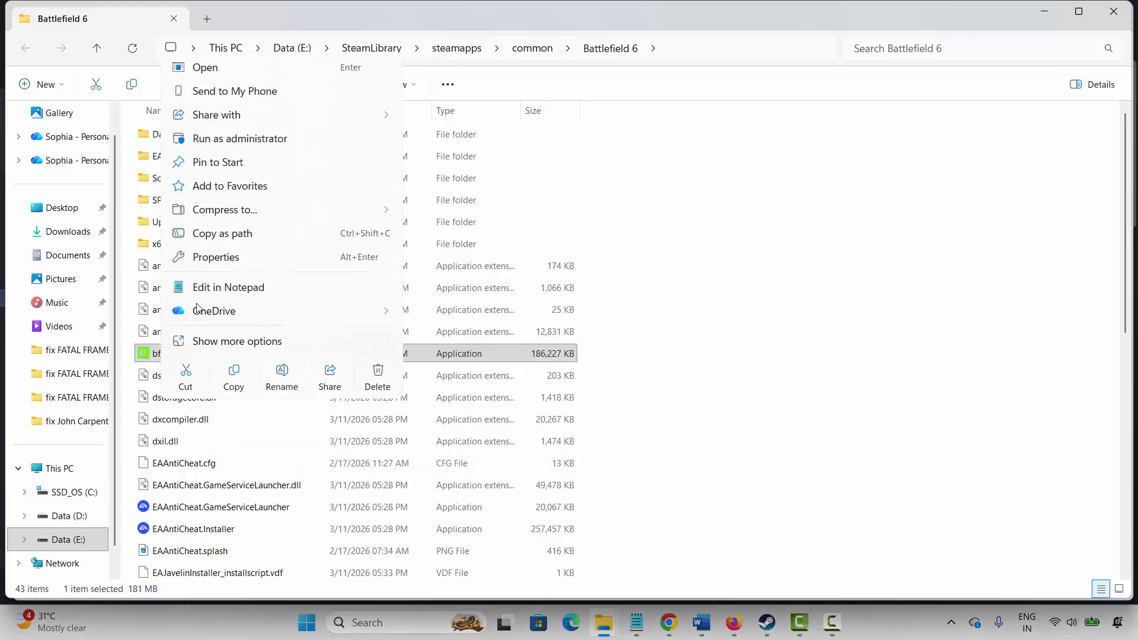
click(201, 257)
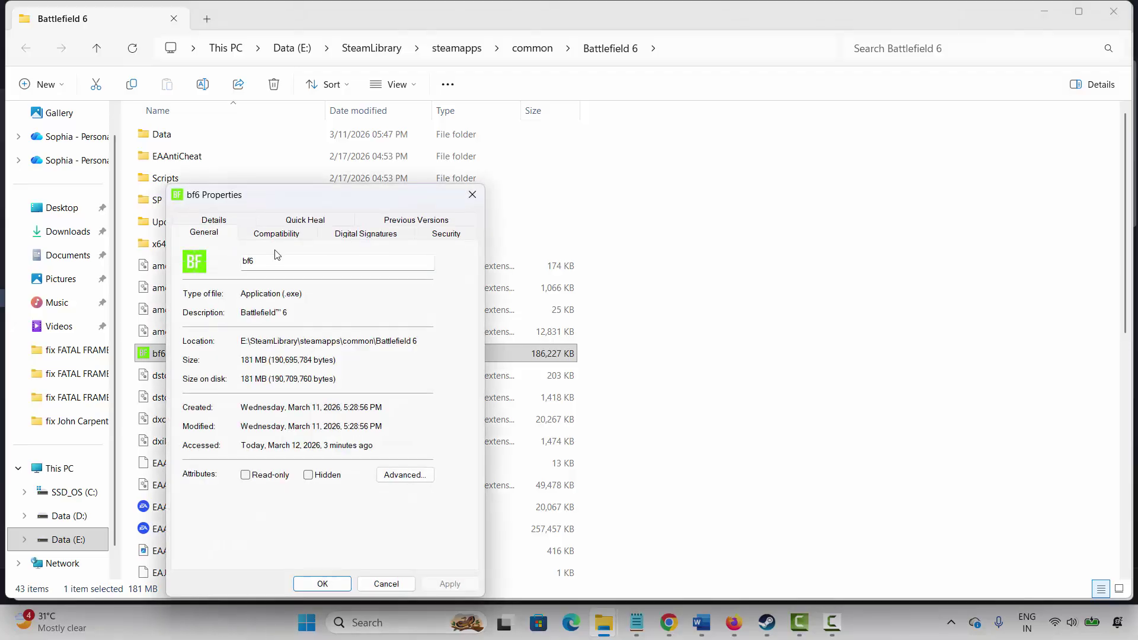
click(276, 235)
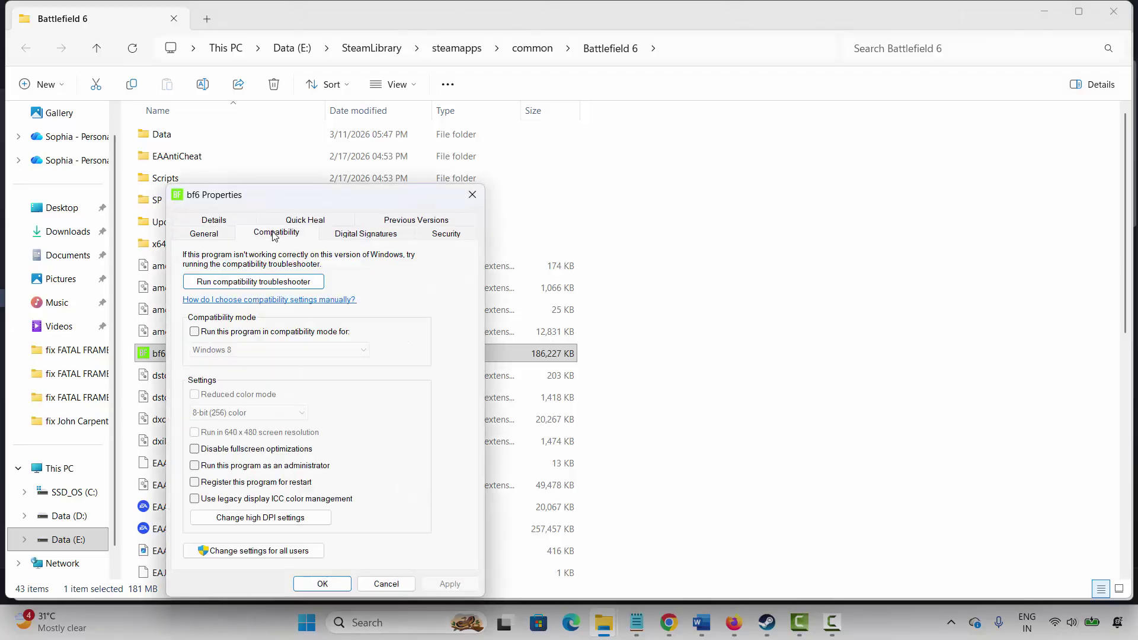
click(194, 466)
Try Windows 7 compatibility mode with fullscreen optimizations disabled for bf6, and clear both options again.
click(197, 334)
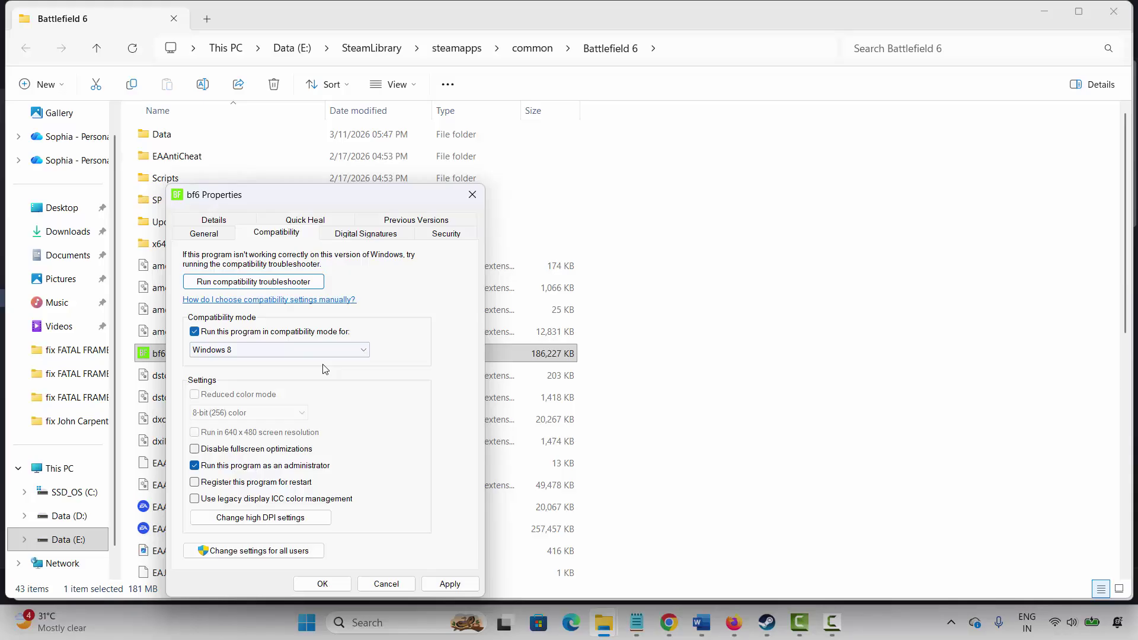
click(356, 352)
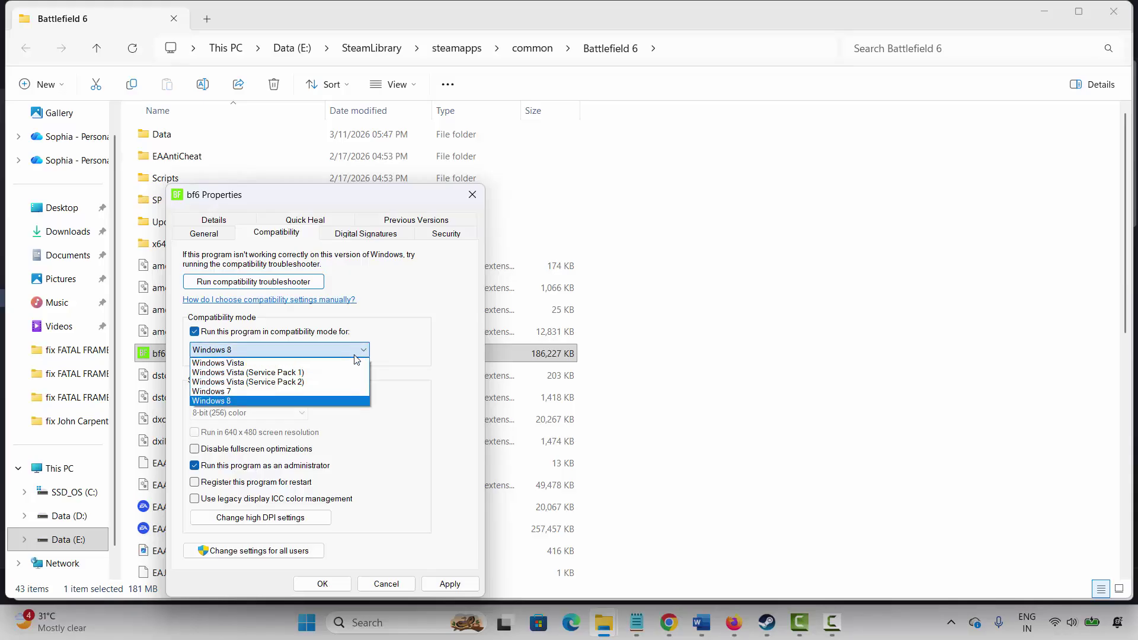
click(220, 391)
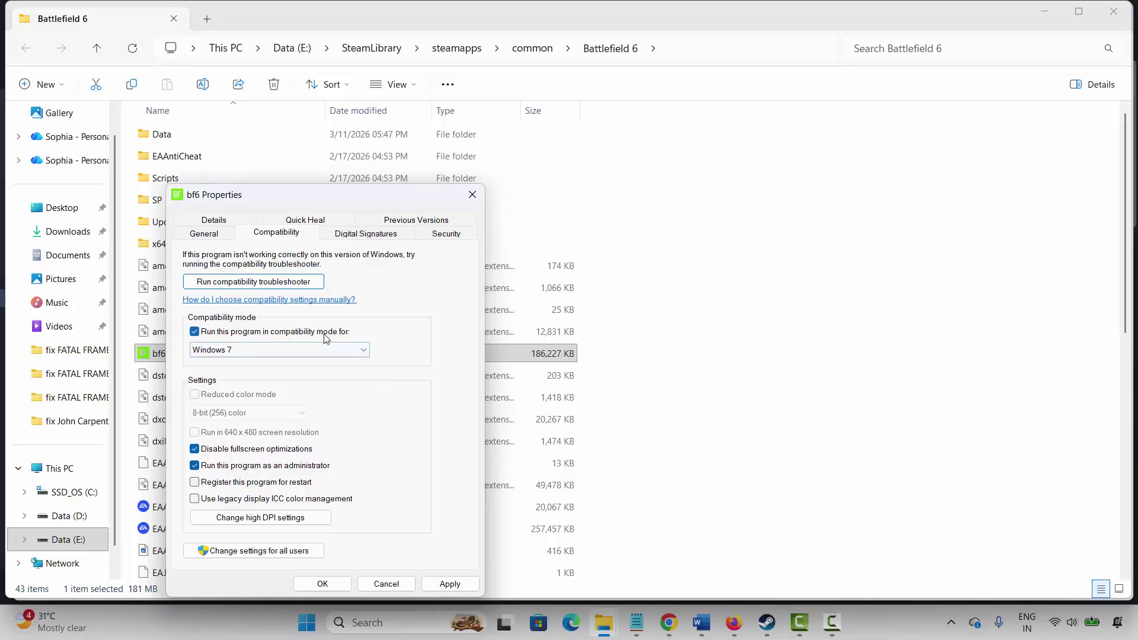
click(288, 332)
click(283, 454)
Apply the bf6 compatibility settings with running as administrator enabled and close the properties dialog.
click(300, 465)
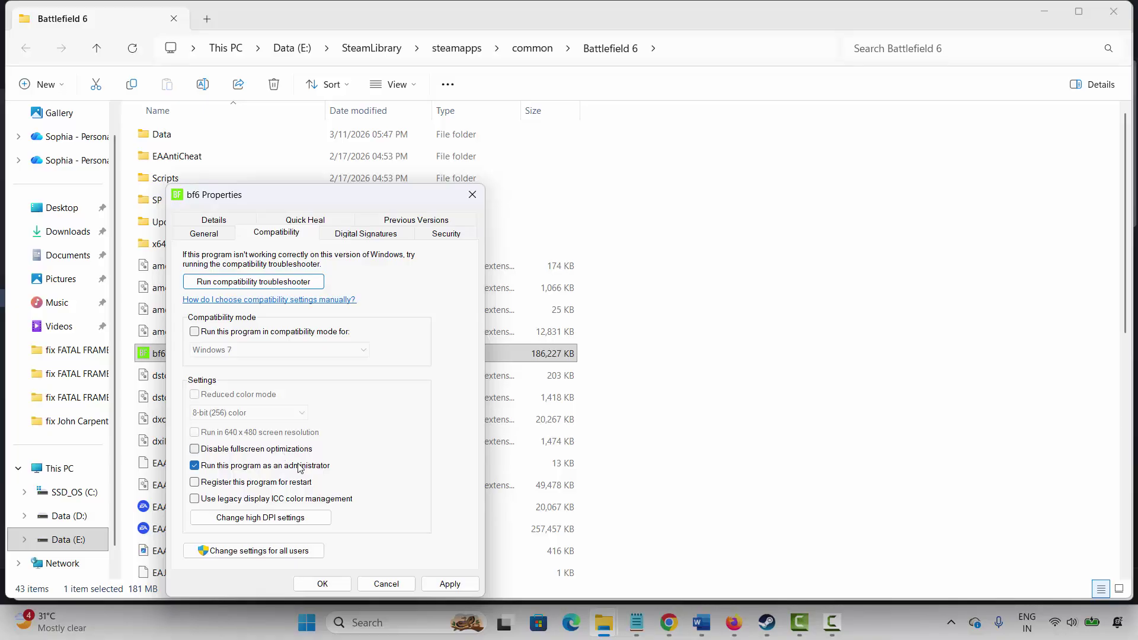
click(449, 584)
click(472, 194)
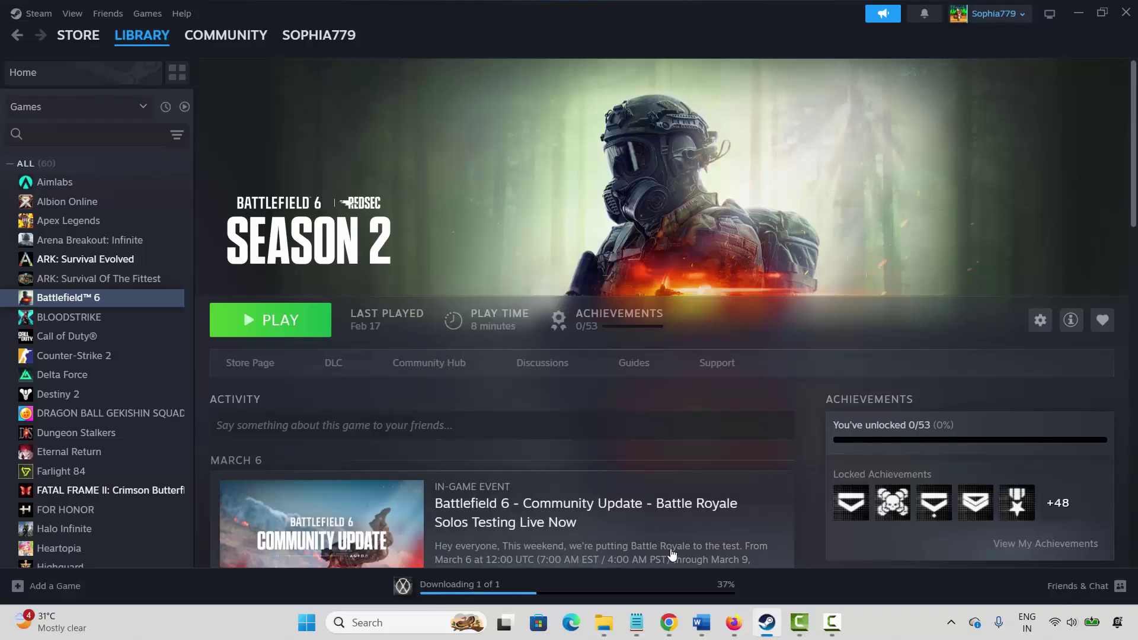
Return to the Word notes and place the cursor on the blank line under Method 6: Update Windows.
mouse_move(700, 622)
click(748, 571)
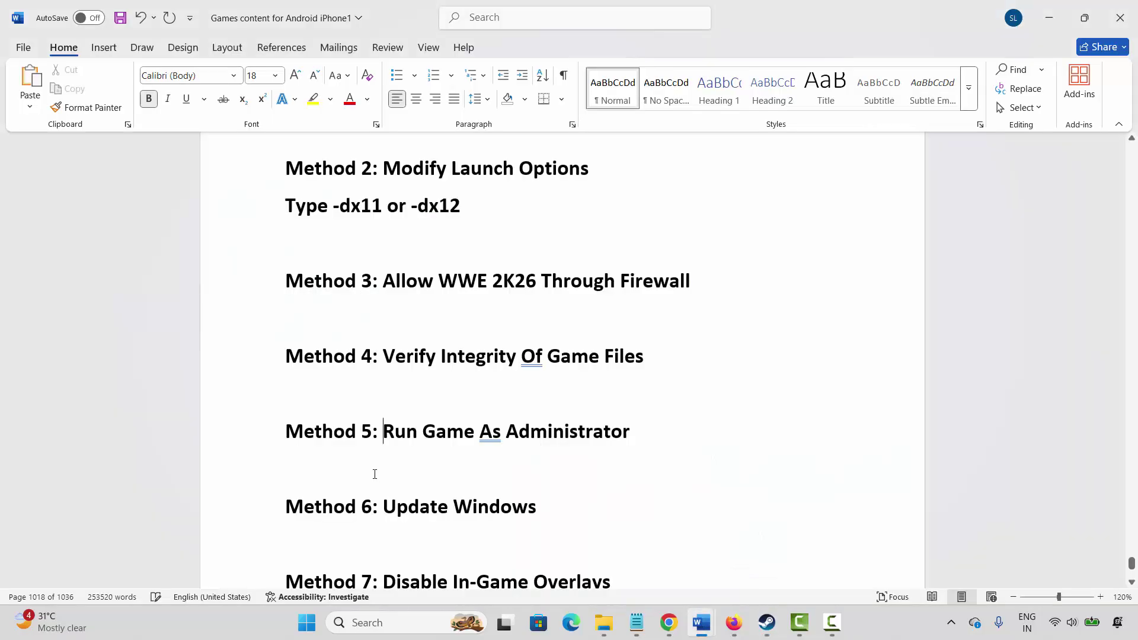
click(264, 517)
click(450, 540)
Find Check for updates through Windows search, run a Windows Update check and close Settings.
click(381, 623)
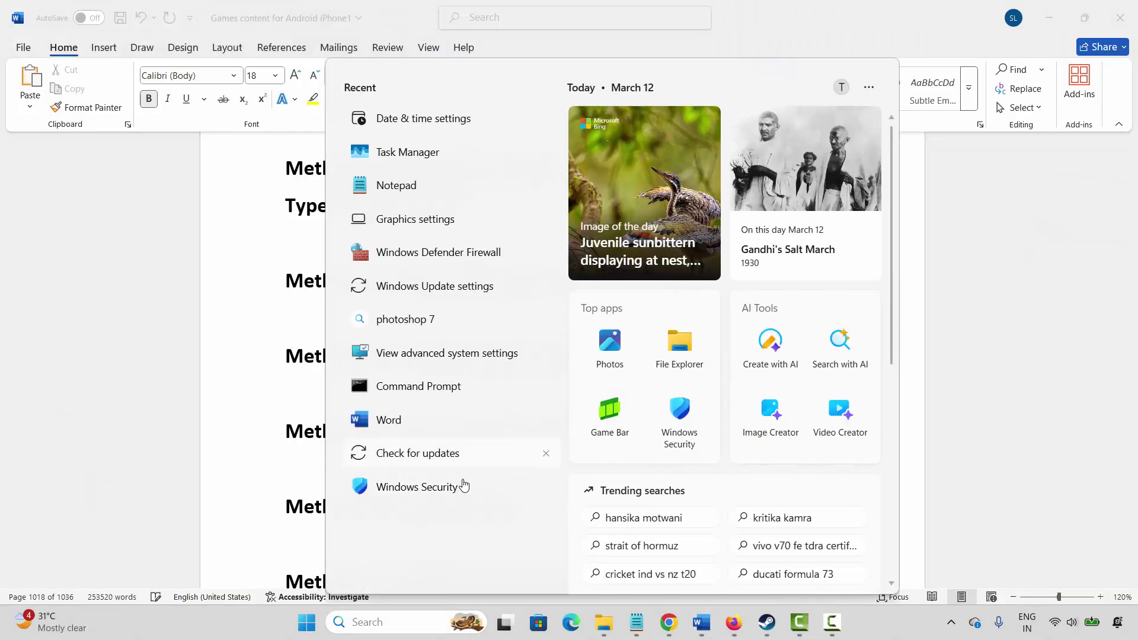
click(483, 458)
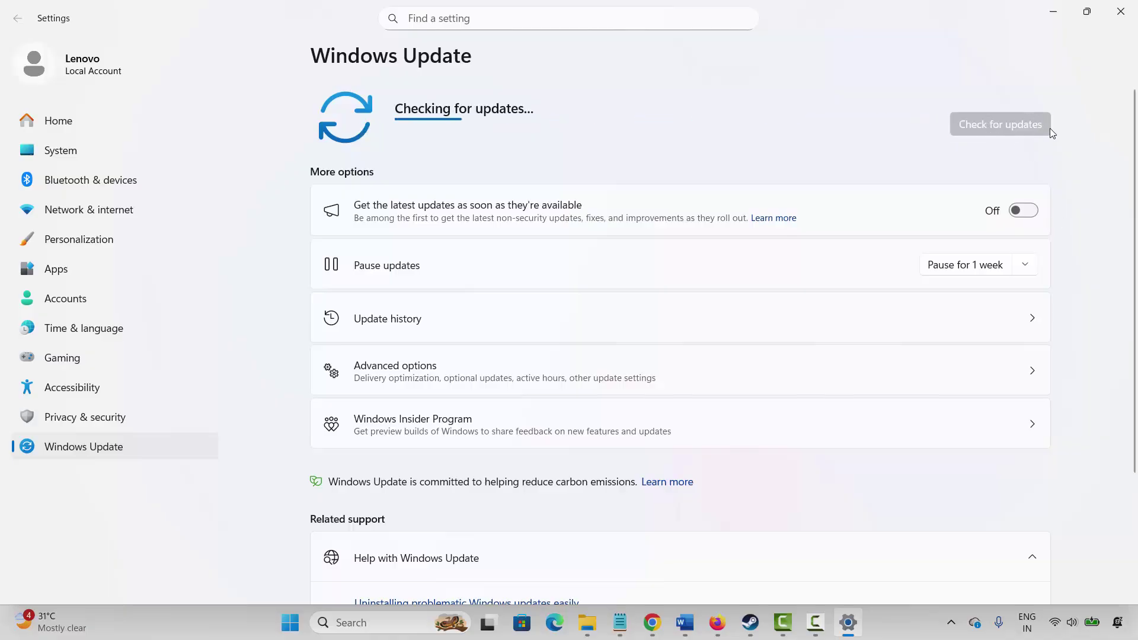
click(1120, 12)
Review Method 7 in the notes, view the Steam overlay option in Steam's In Game settings, and close the settings.
scroll(361, 384, down, 4)
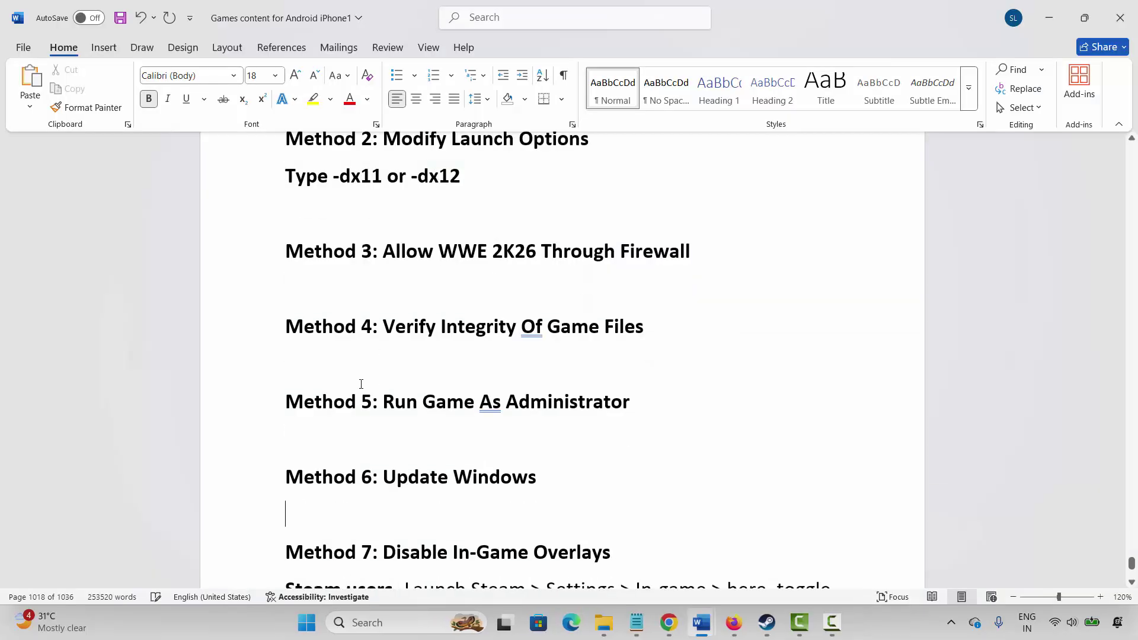
scroll(348, 388, down, 3)
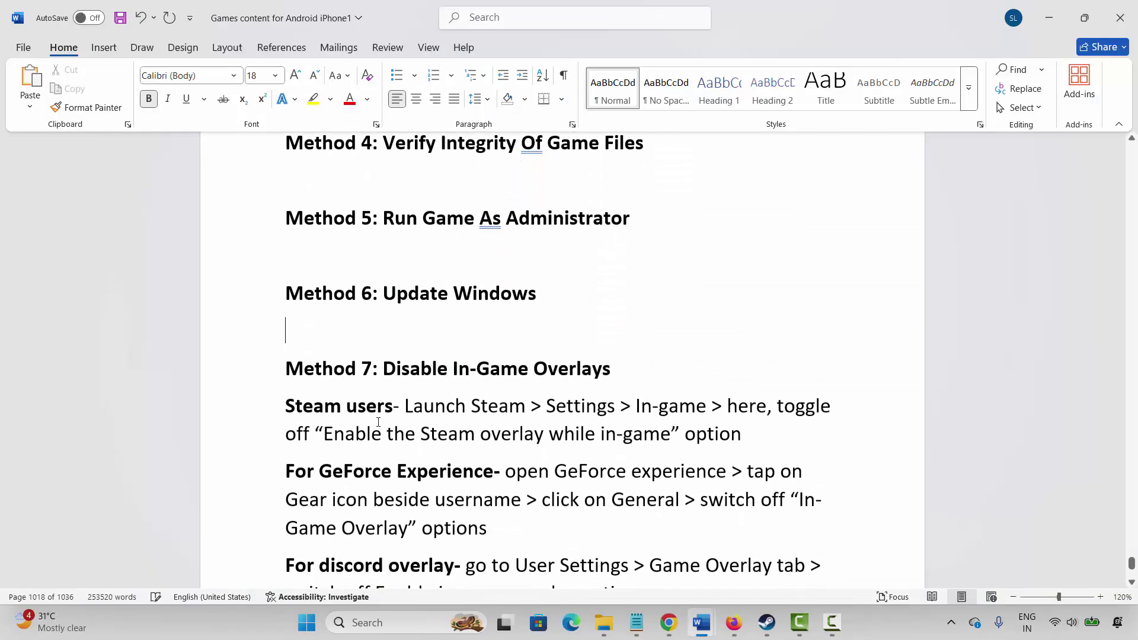
scroll(484, 460, down, 1)
click(766, 622)
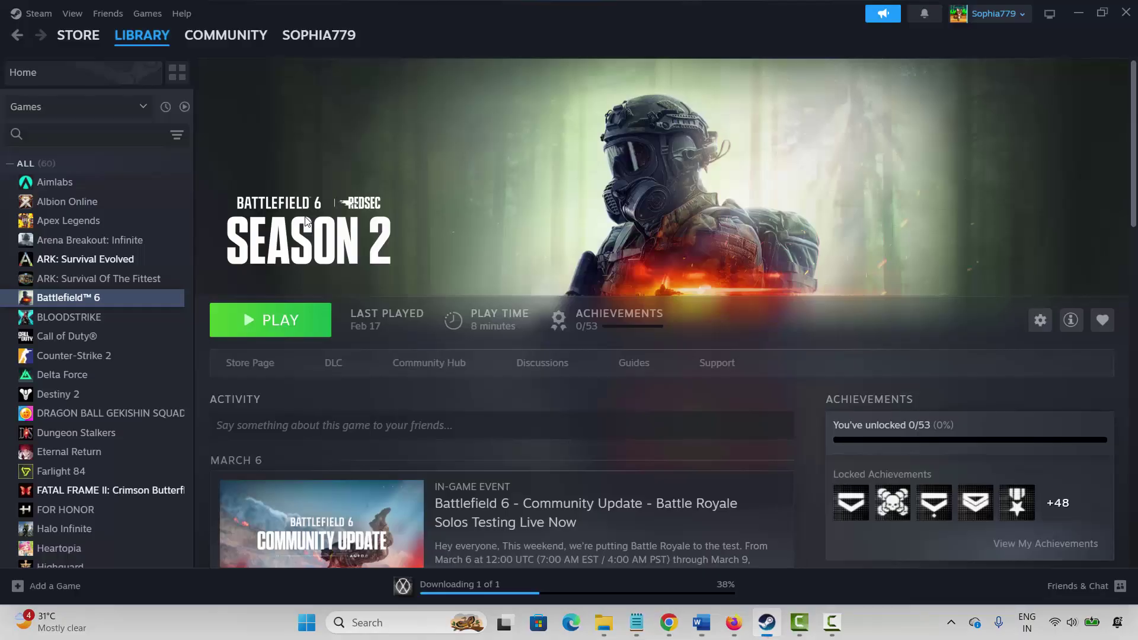
click(38, 14)
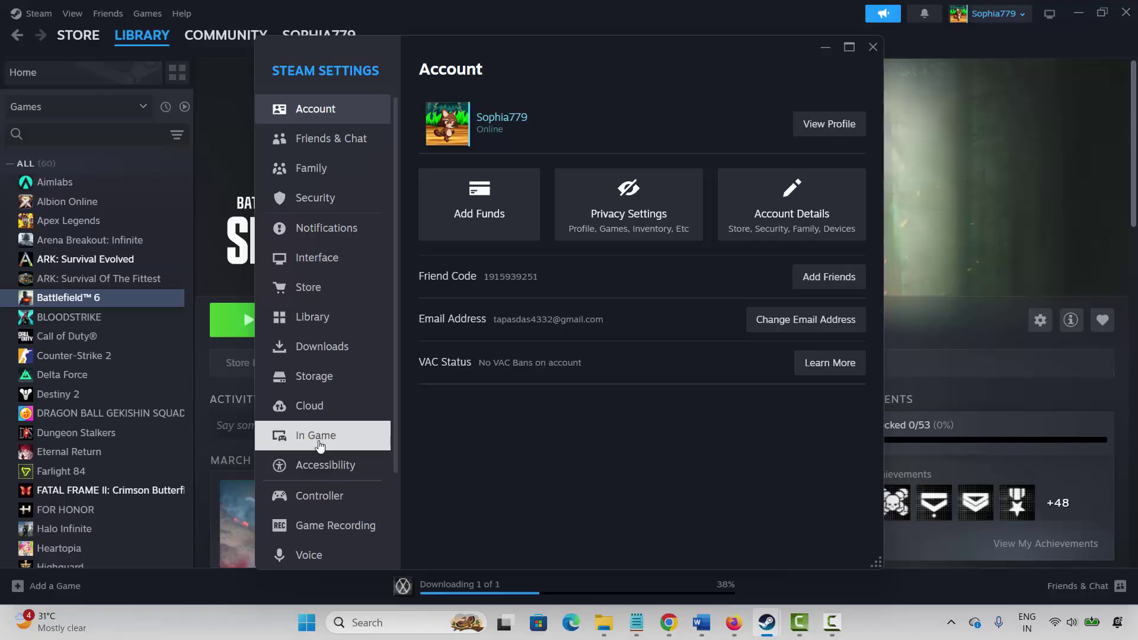
click(314, 436)
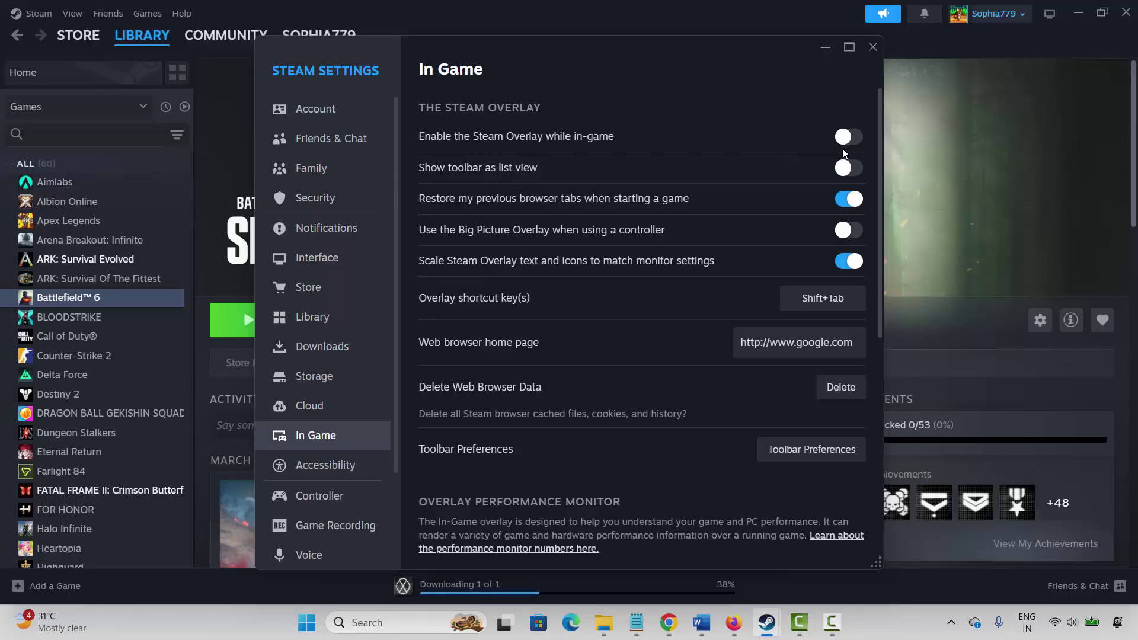
click(873, 47)
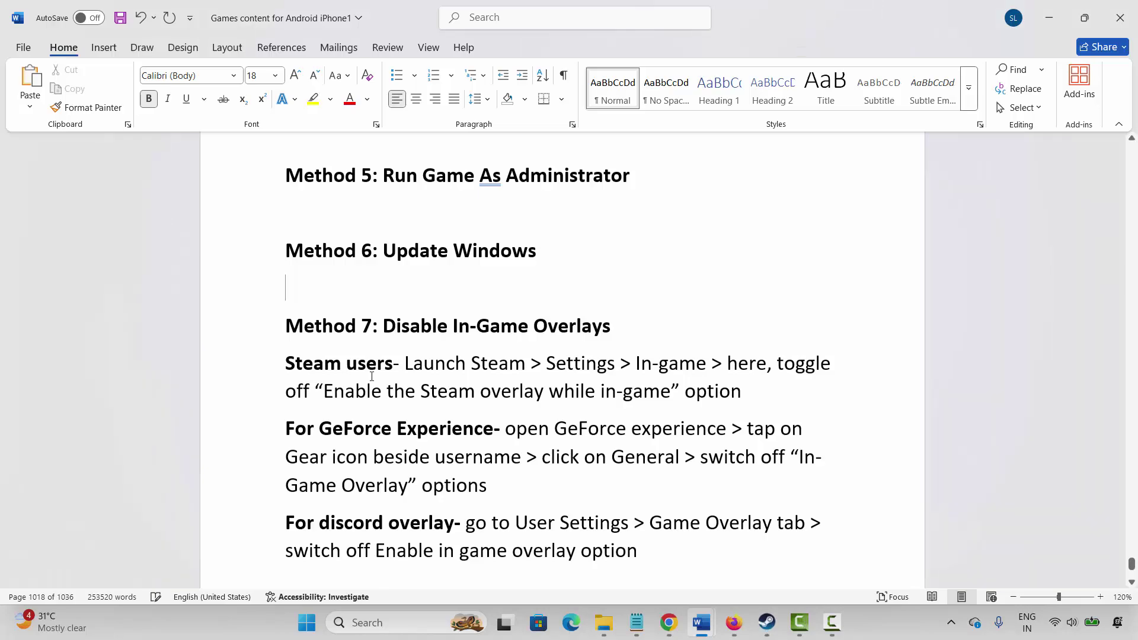
Highlight the GeForce Experience and Discord overlay instructions under Method 7 in the Word notes.
drag(286, 428, 493, 429)
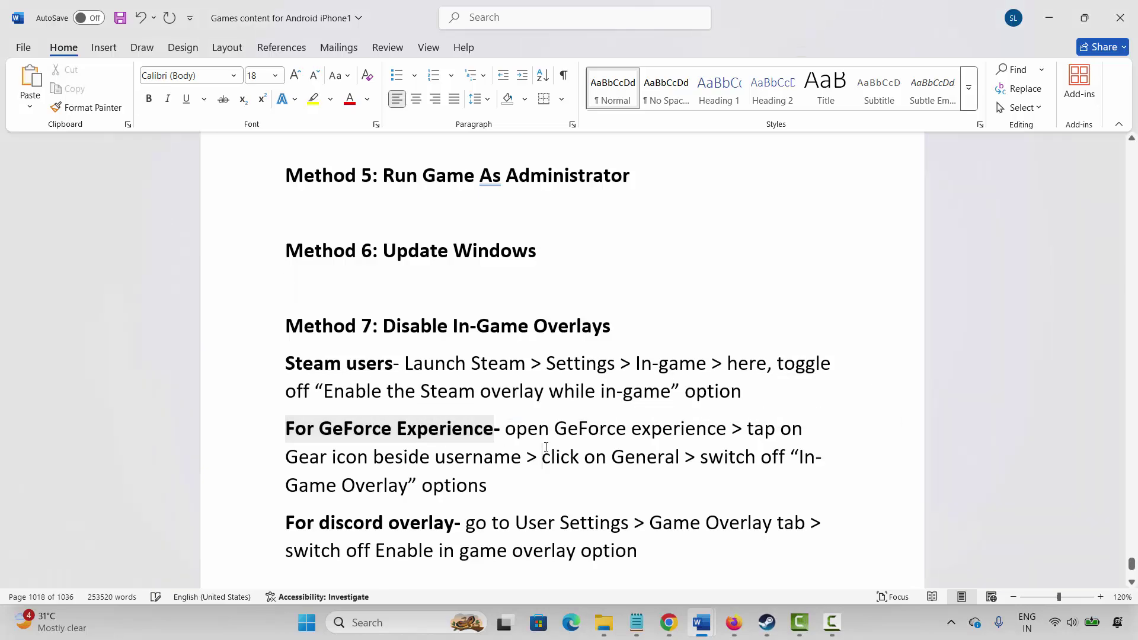
click(542, 456)
drag(286, 456, 526, 458)
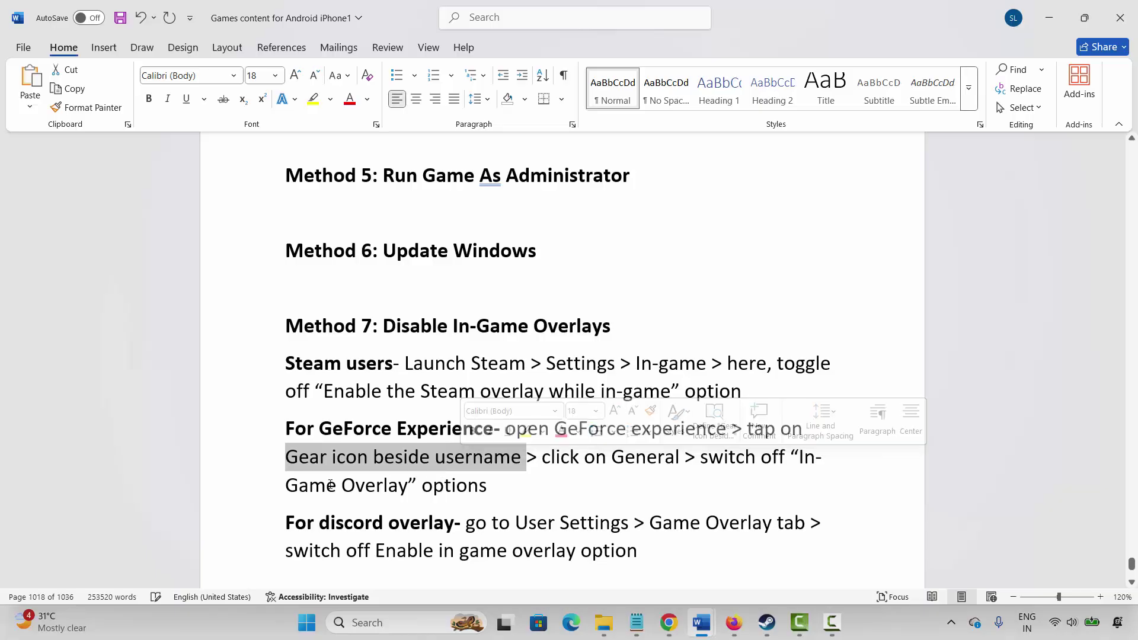
drag(382, 485, 460, 481)
scroll(364, 388, down, 1)
click(514, 508)
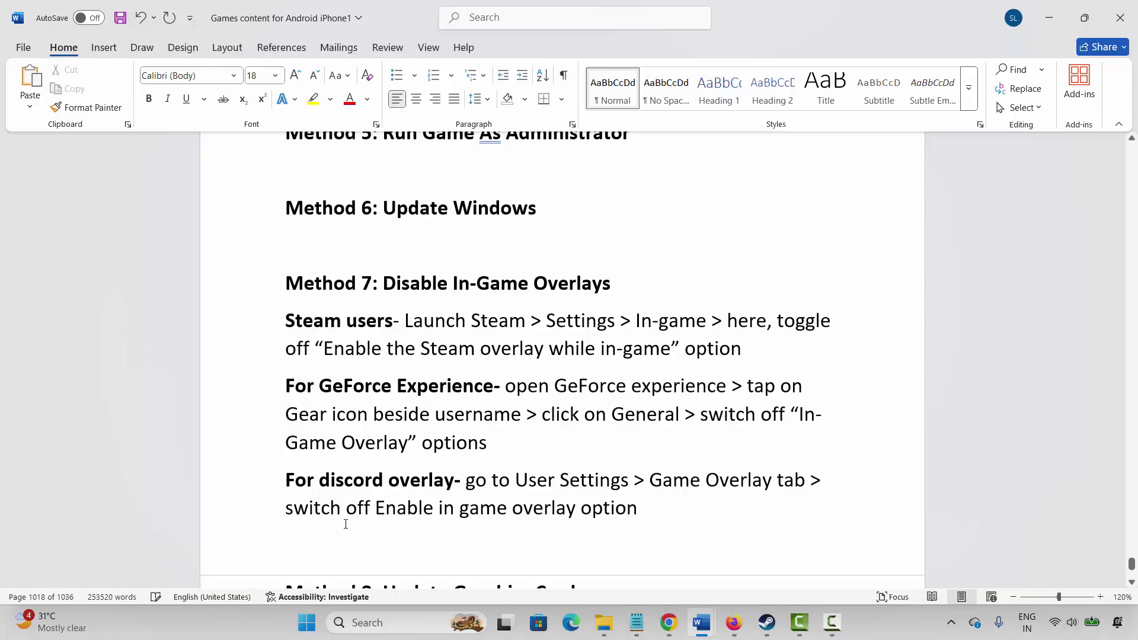
drag(330, 510, 462, 509)
click(381, 332)
Go to Method 8: Update Graphics Card in the notes and open Device Manager by searching Windows for "devic".
scroll(382, 396, down, 3)
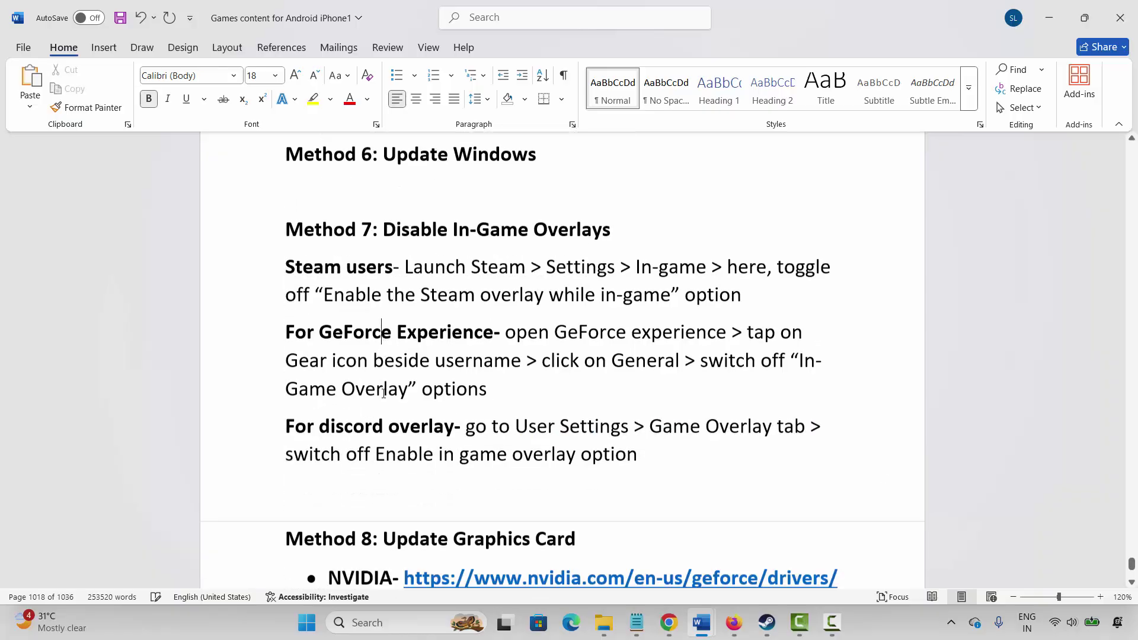
scroll(382, 397, down, 3)
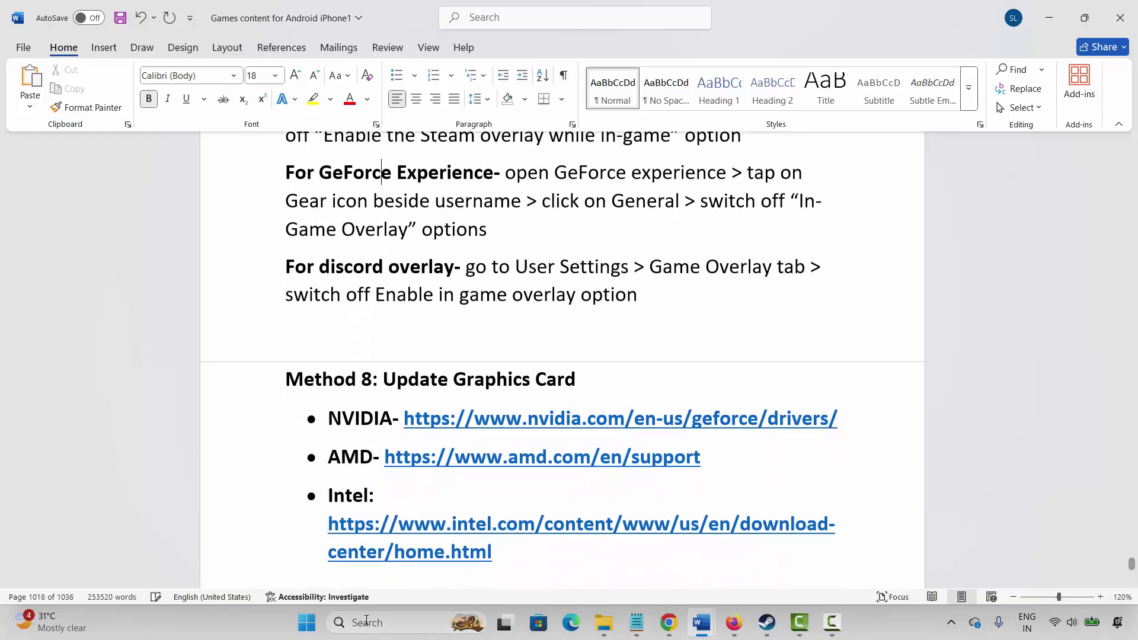
click(366, 622)
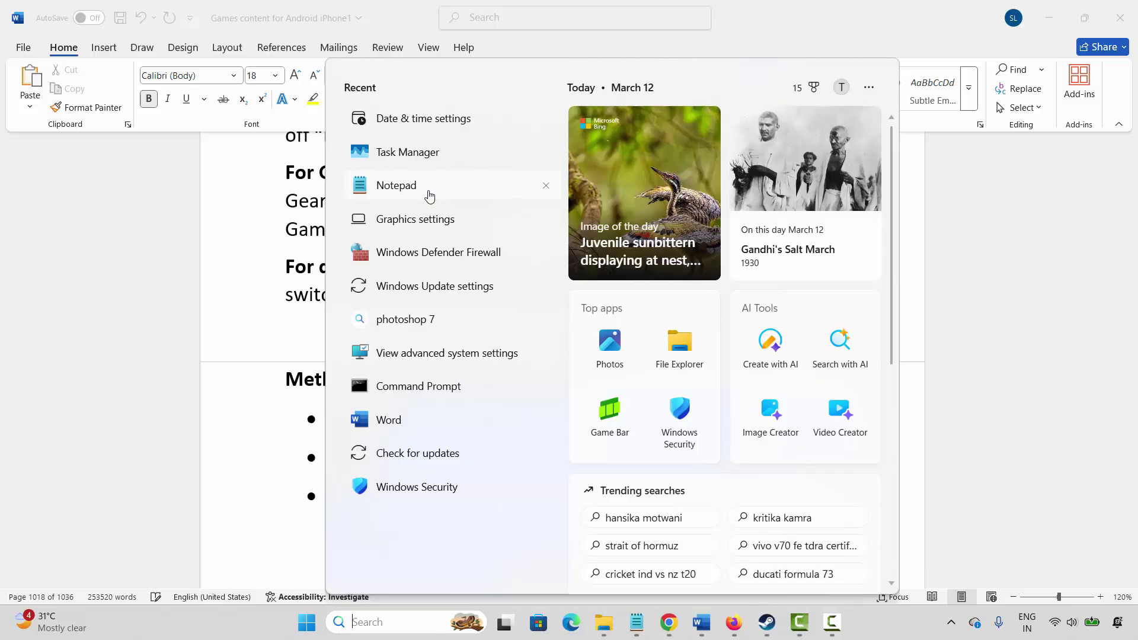
text(devic)
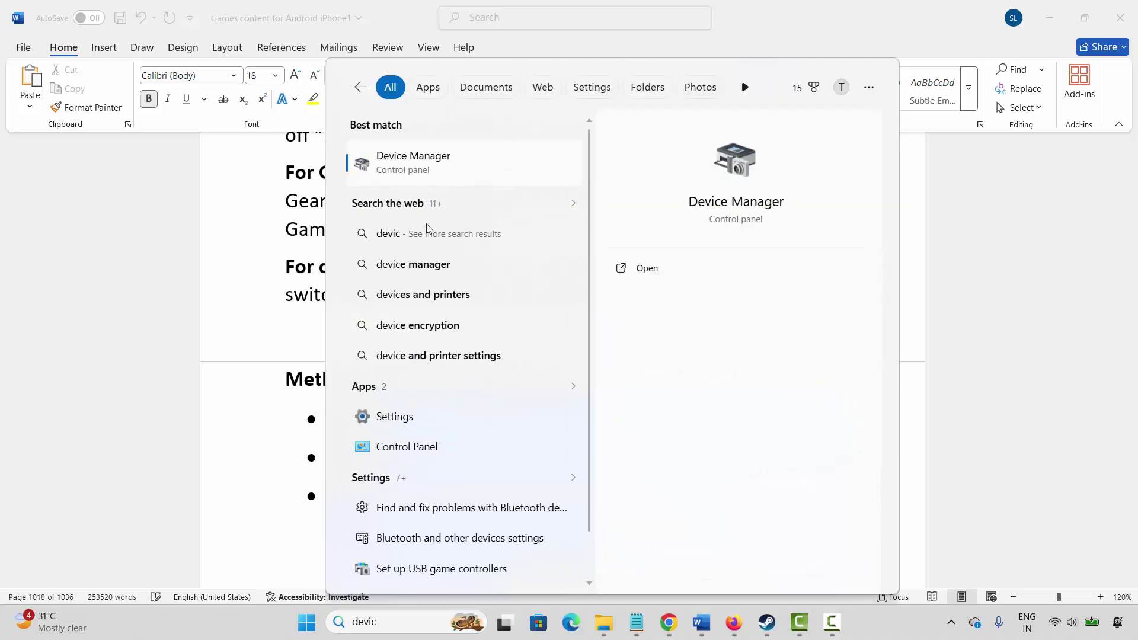
key(Return)
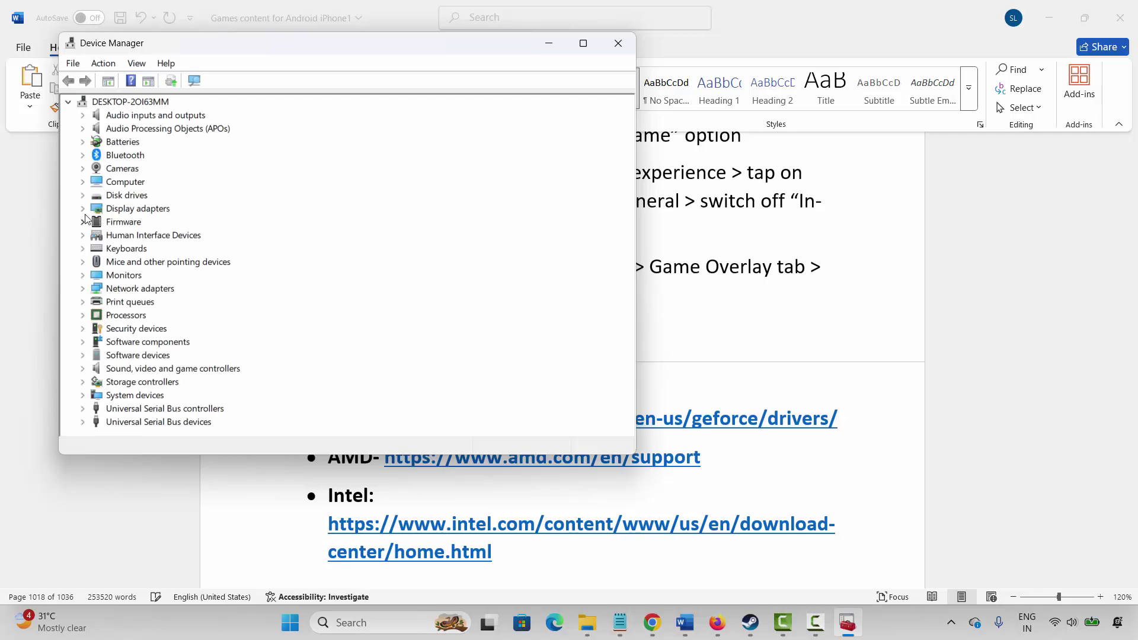
Run an automatic driver update for the Intel(R) UHD Graphics display adapter and close Device Manager.
click(82, 209)
click(148, 222)
right_click(151, 223)
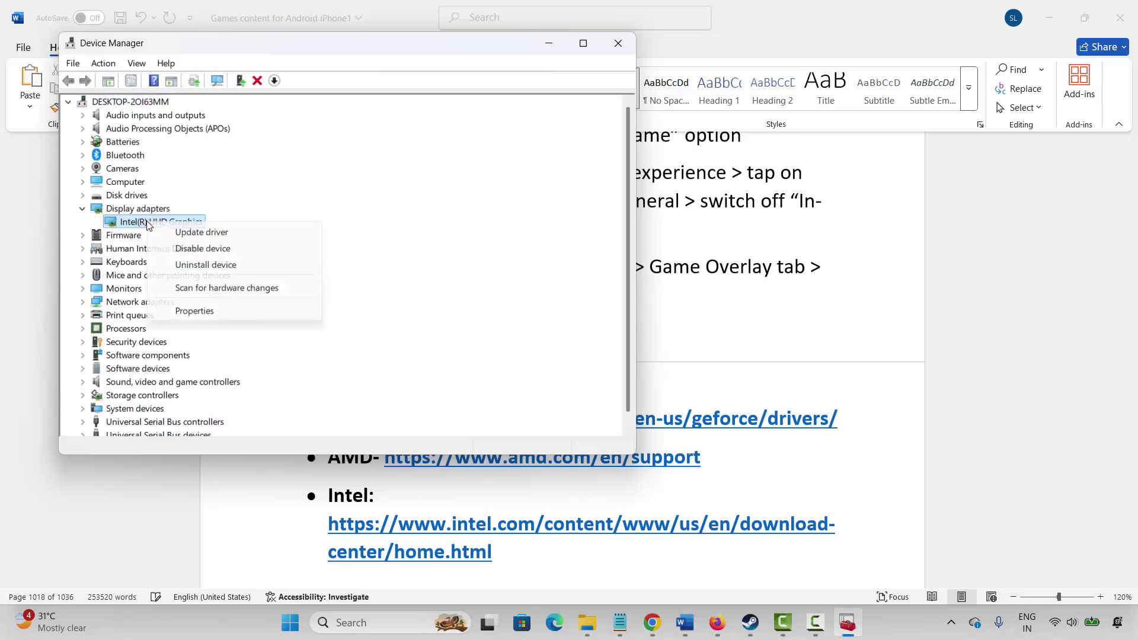
click(179, 232)
click(291, 232)
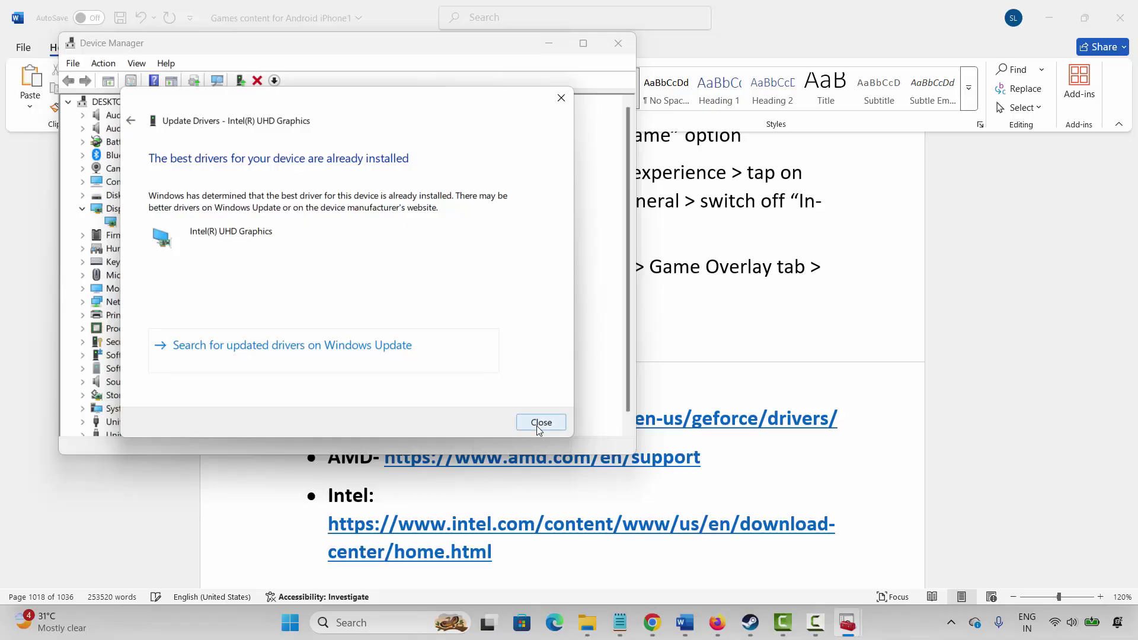
click(539, 426)
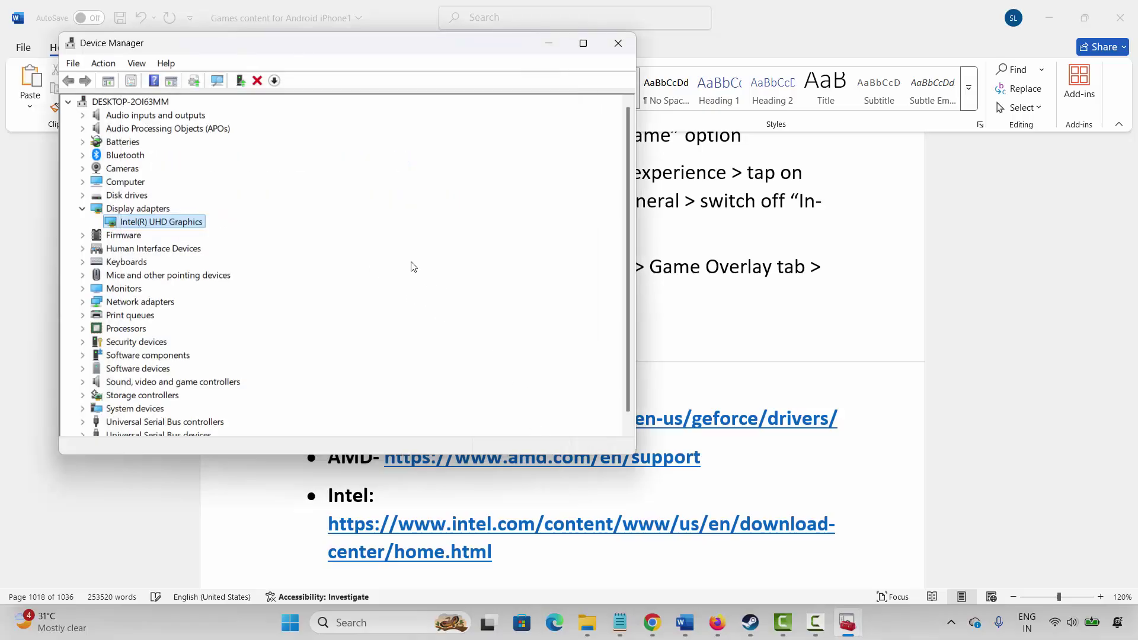
click(618, 43)
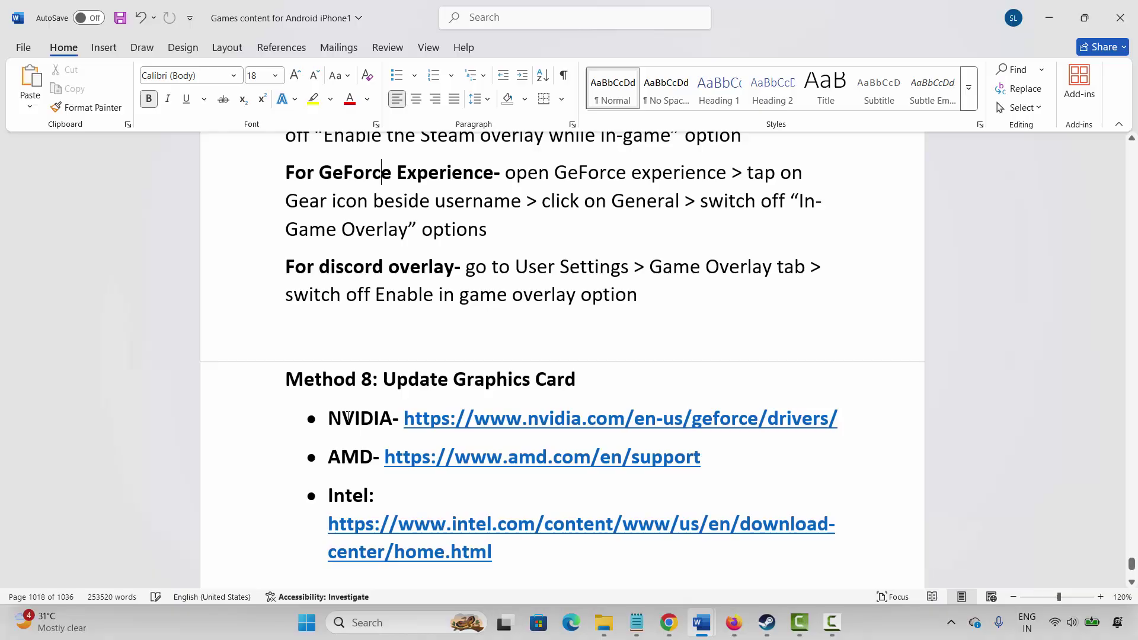
Point out the graphics driver vendor links under Method 8 and go to the heading Method 9: Clear Download Cache.
drag(348, 416, 356, 458)
click(346, 384)
scroll(352, 403, down, 3)
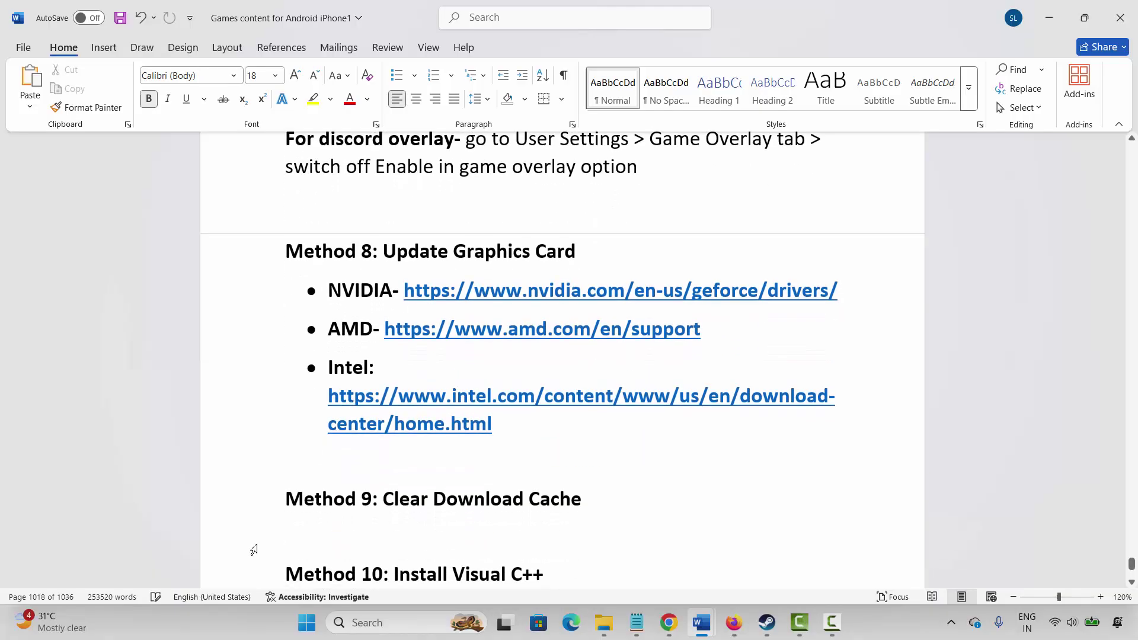
click(254, 500)
key(Right)
Switch to Steam, bring up the Clear Download Cache prompt from the Downloads settings, cancel it and close the settings.
click(767, 622)
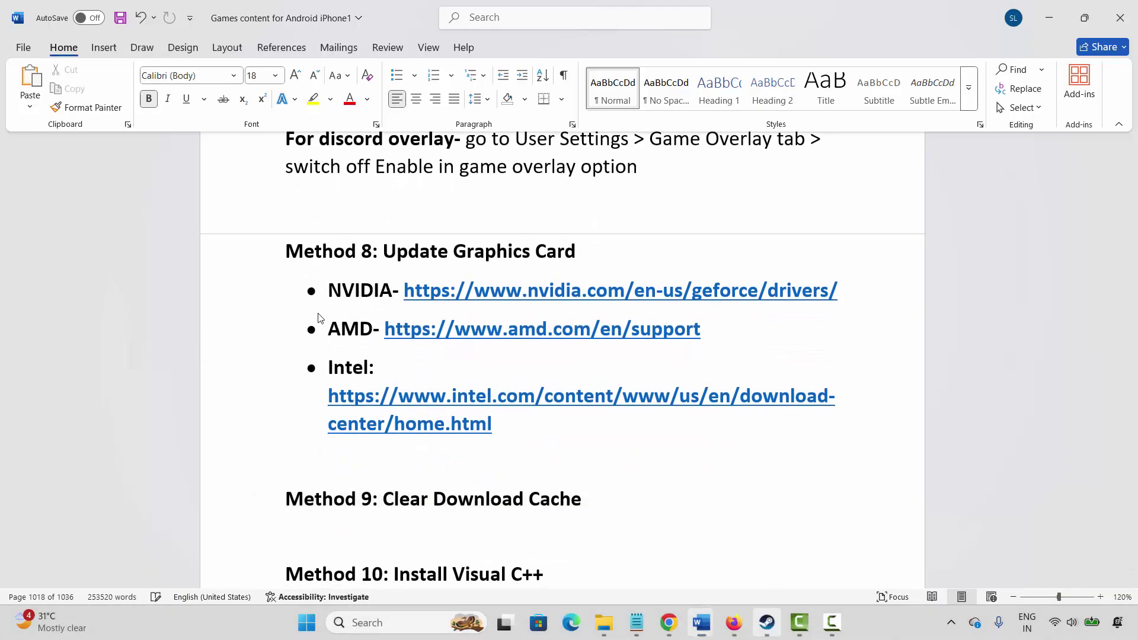
click(45, 18)
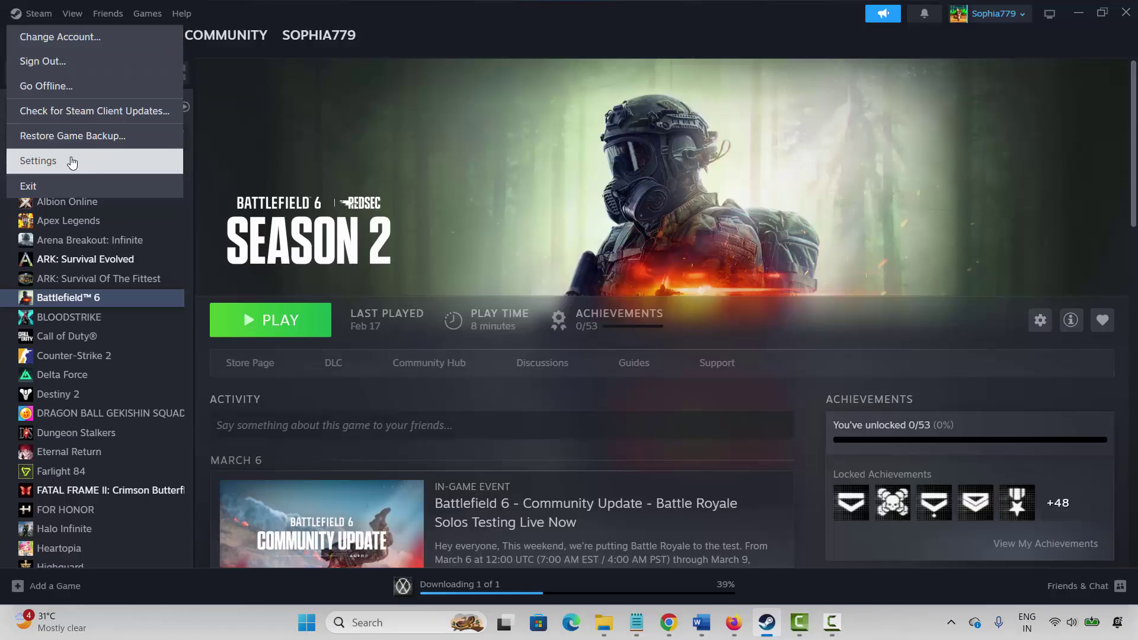
click(72, 162)
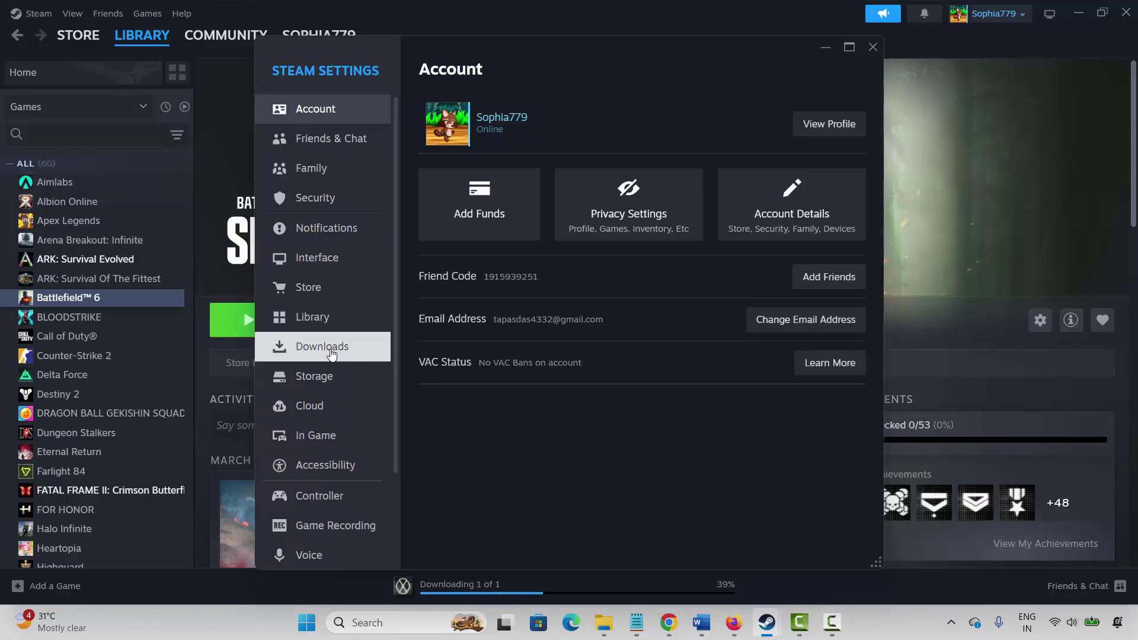
click(333, 349)
scroll(641, 397, down, 2)
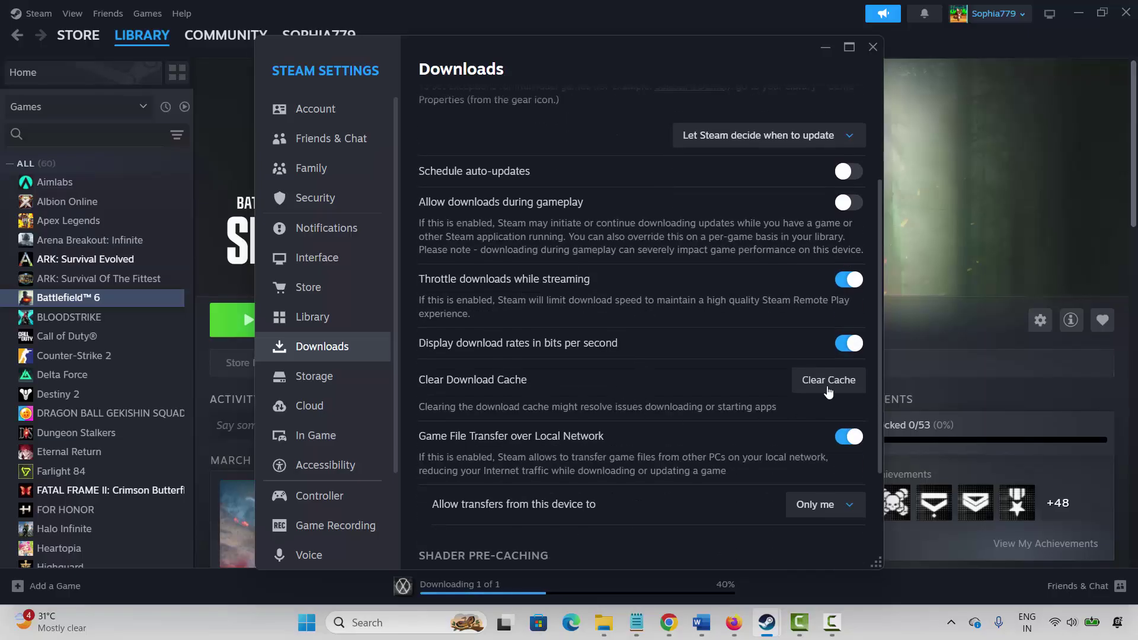
click(828, 383)
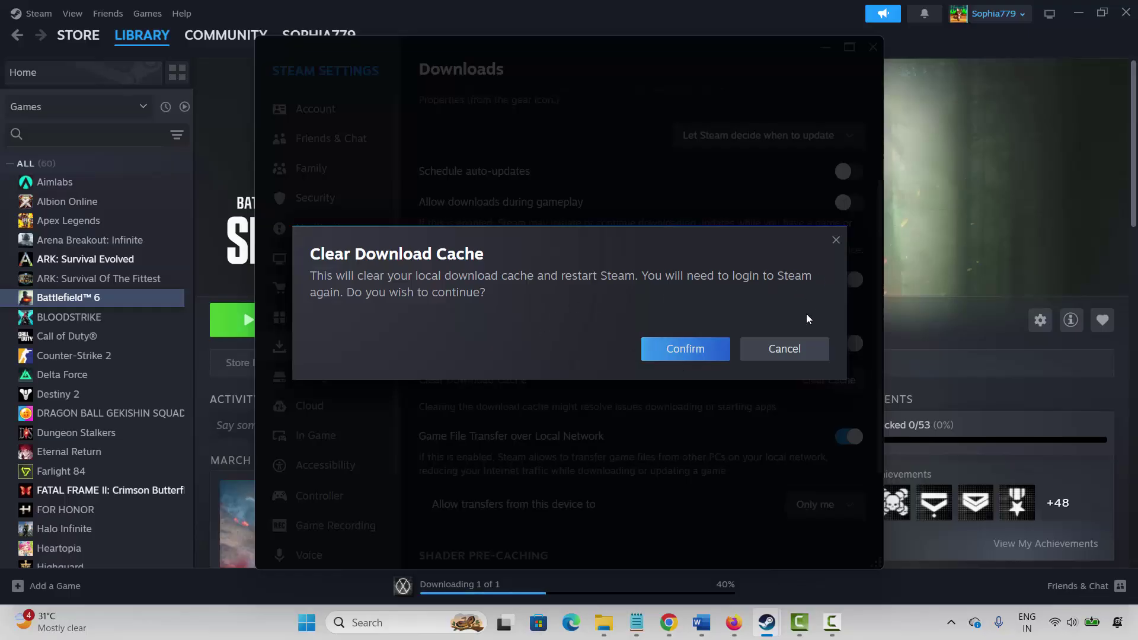
click(802, 346)
click(872, 48)
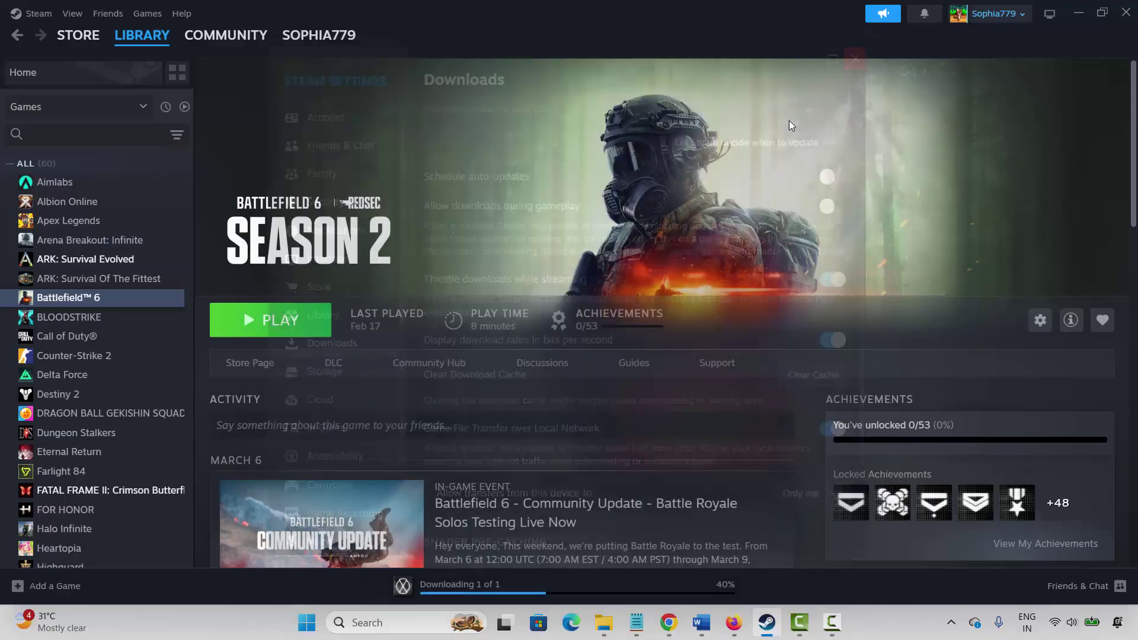
Return to the Word notes and highlight the Microsoft redistributable link under Method 10: Install Visual C++.
key(alt+Tab)
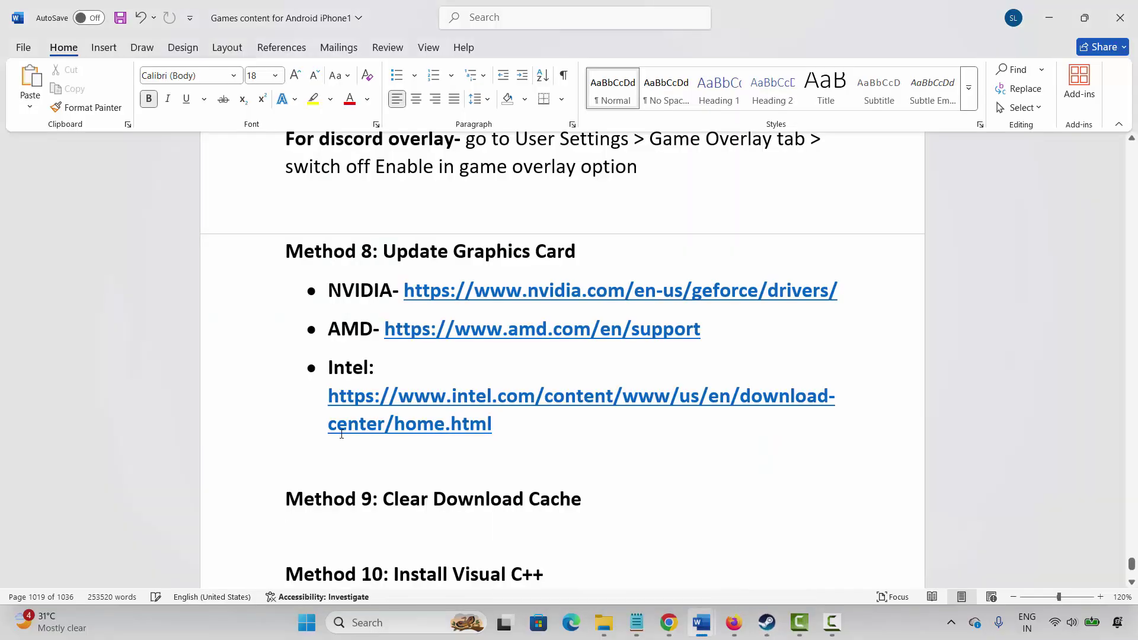
scroll(341, 438, down, 3)
scroll(341, 437, down, 3)
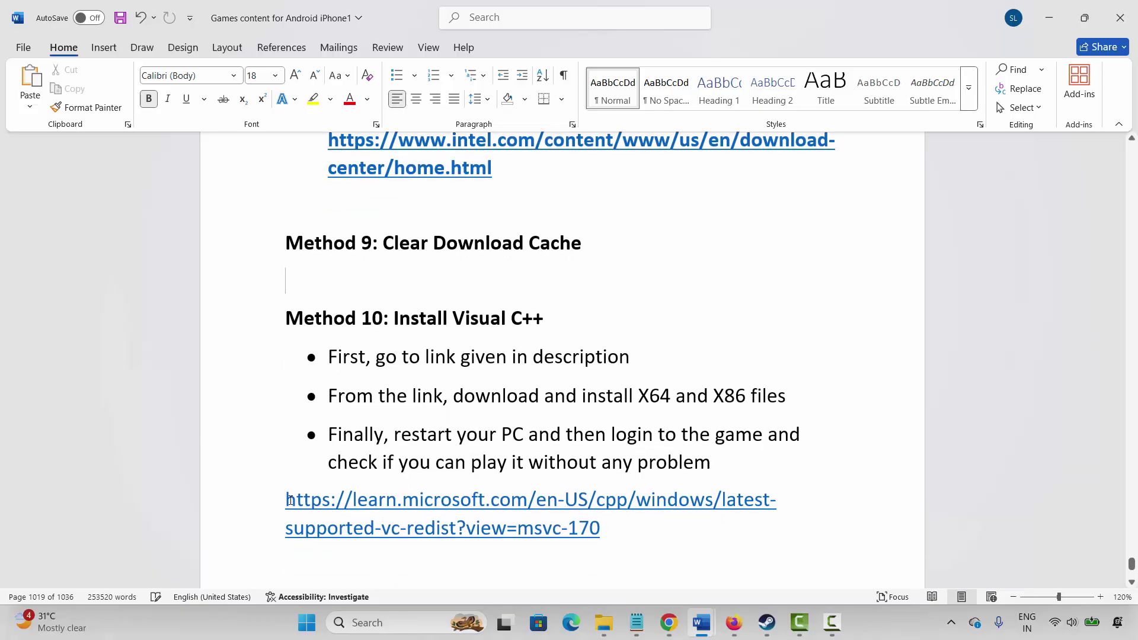
drag(289, 500, 609, 537)
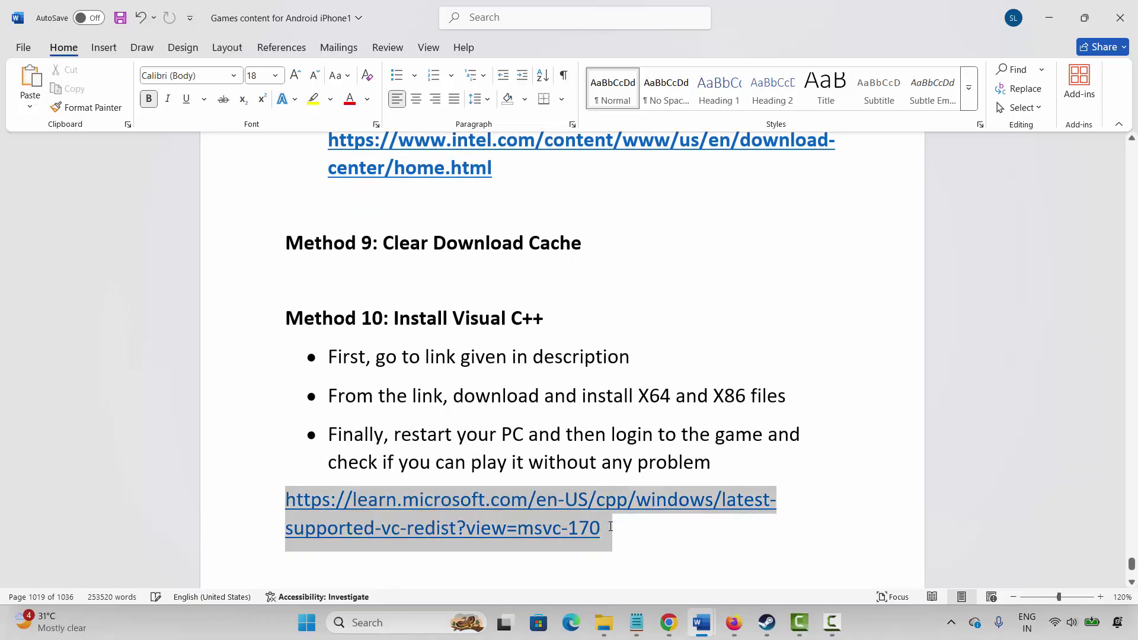
right_click(481, 462)
click(501, 211)
click(705, 388)
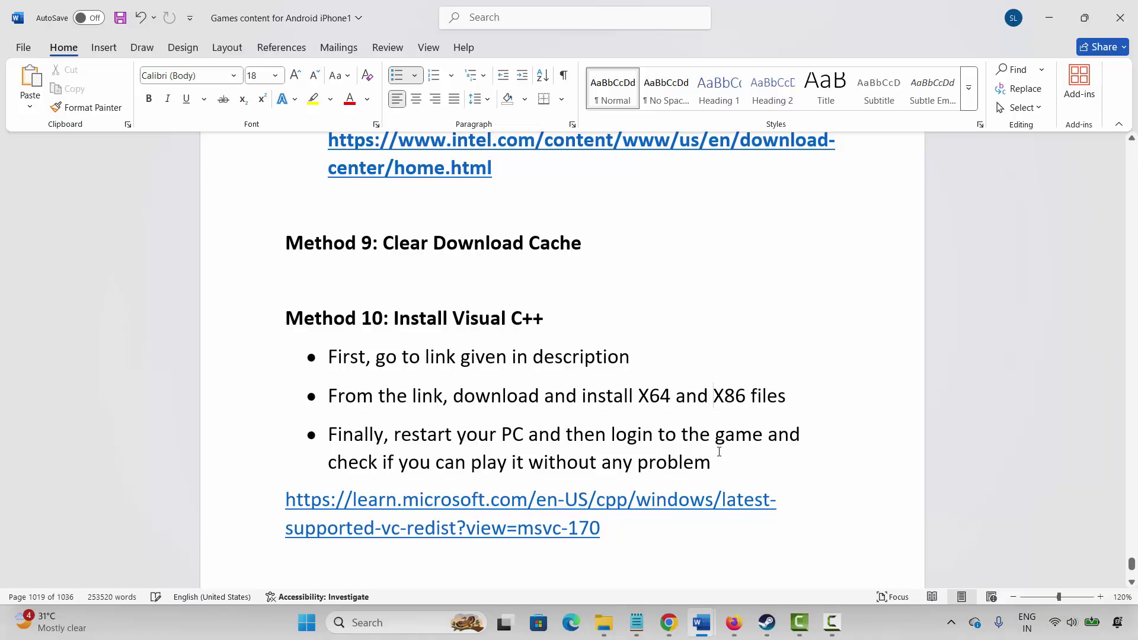
Switch to Chrome's Visual C++ redistributable page, repair the v14 Redistributable (x86) installation and close its setup window.
click(668, 622)
scroll(525, 259, down, 15)
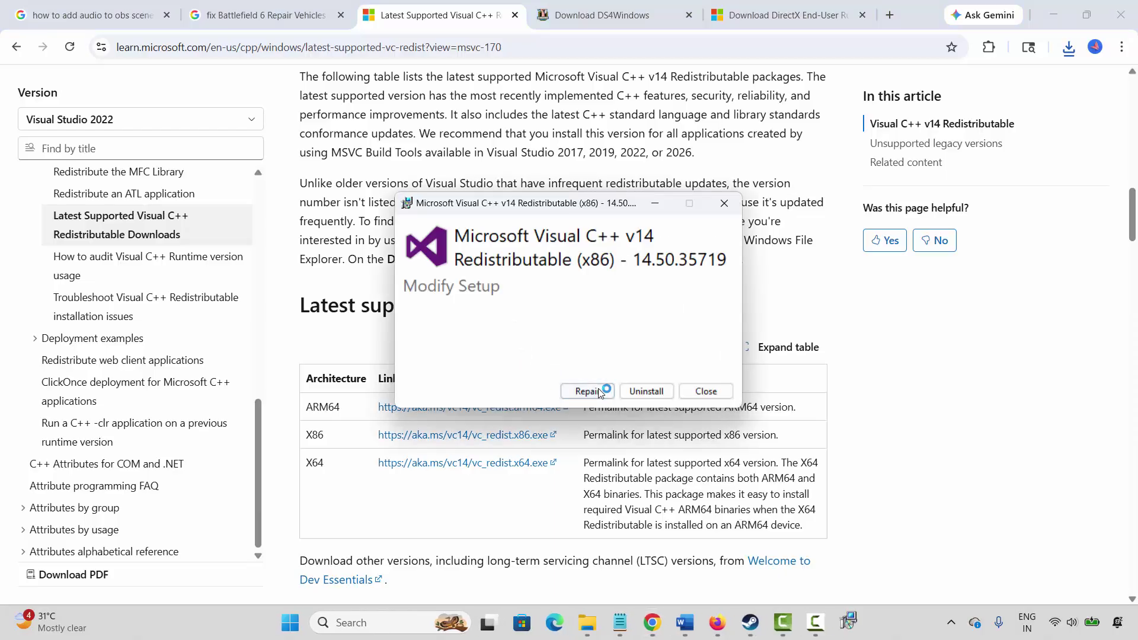
click(588, 391)
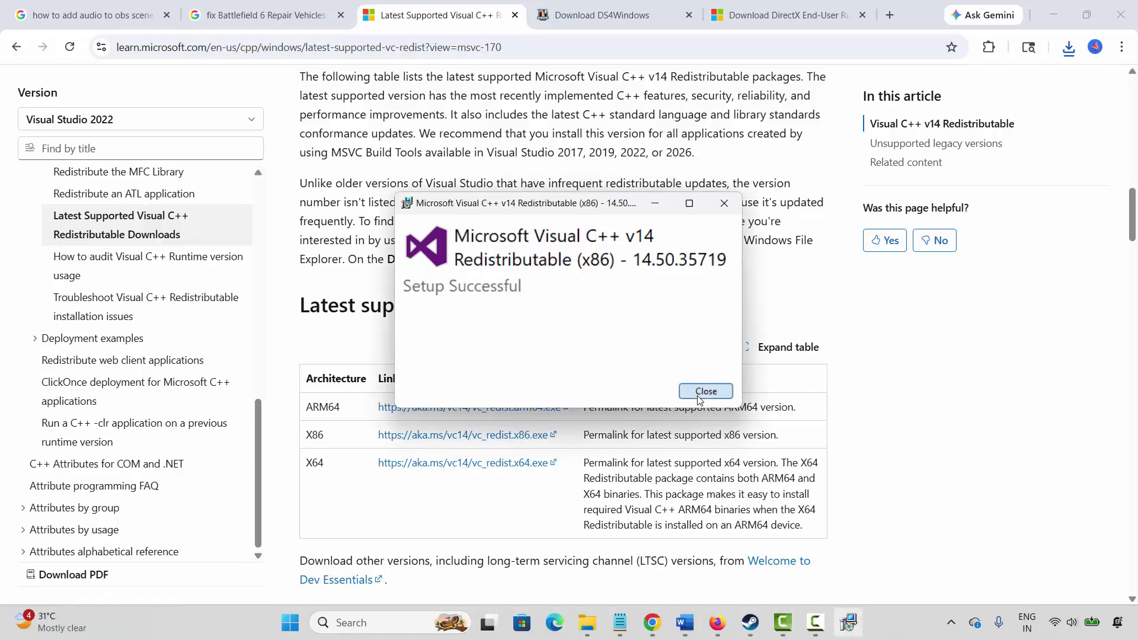
click(700, 395)
Reopen the Word document Games content for Android iPhone1 and point out Method 11: Disable Antivirus Software and Method 12: Move Game to SSD.
mouse_move(704, 622)
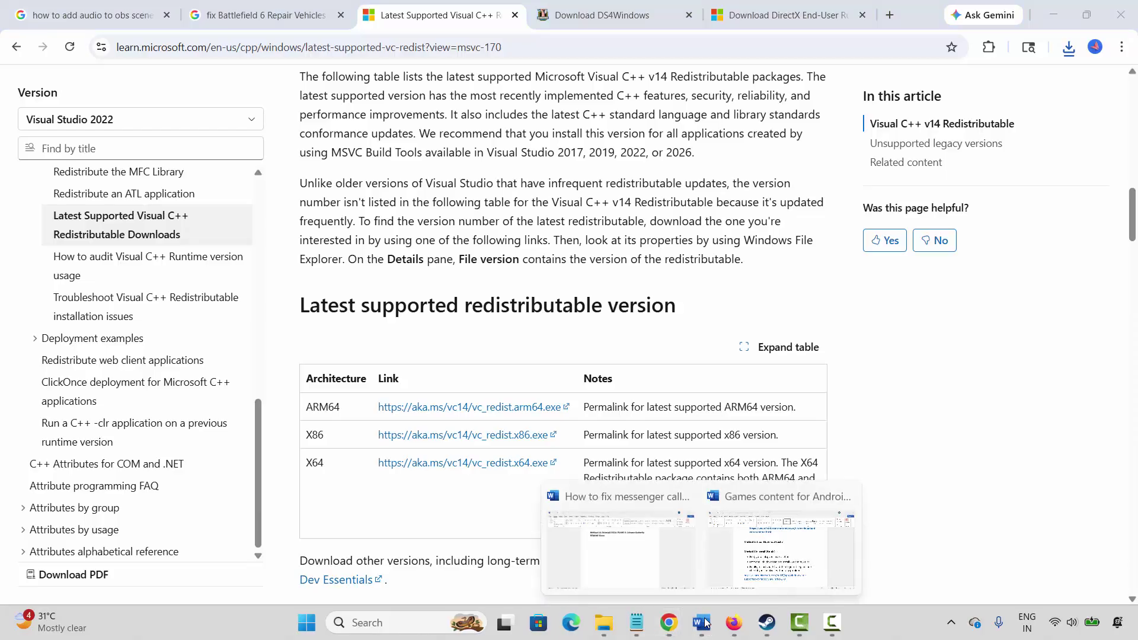
click(788, 536)
scroll(407, 450, down, 2)
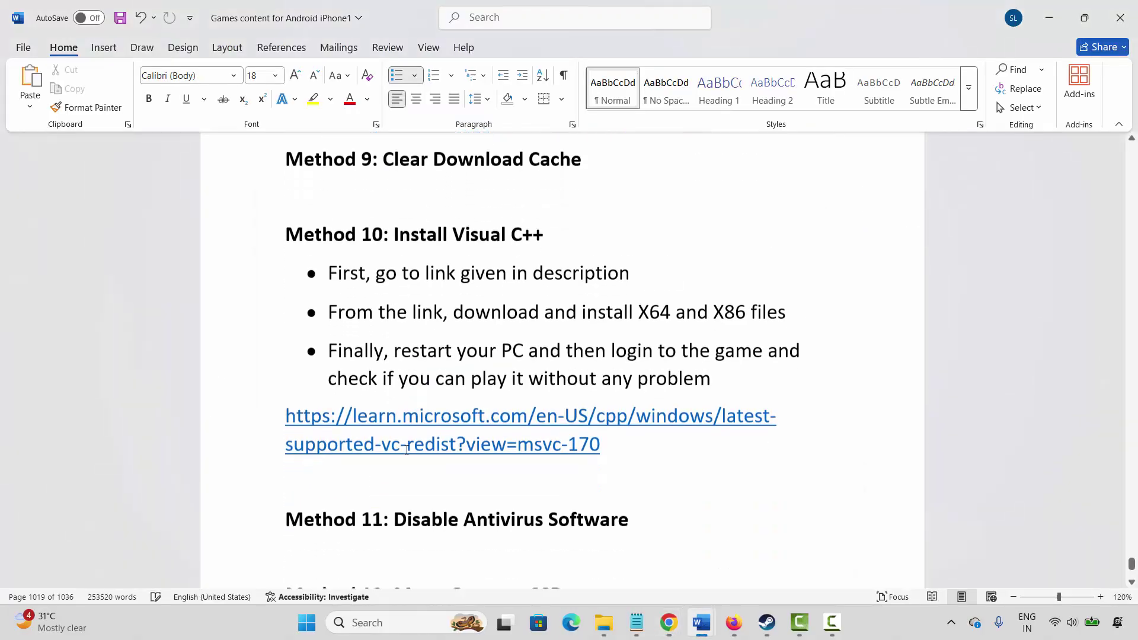
click(453, 542)
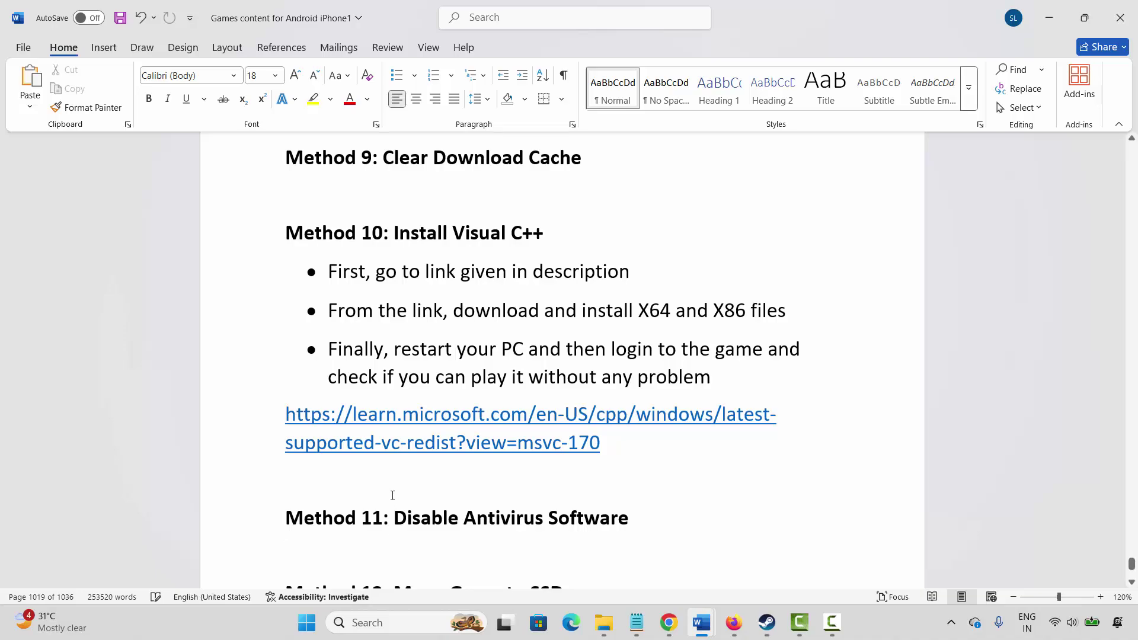
scroll(373, 478, down, 2)
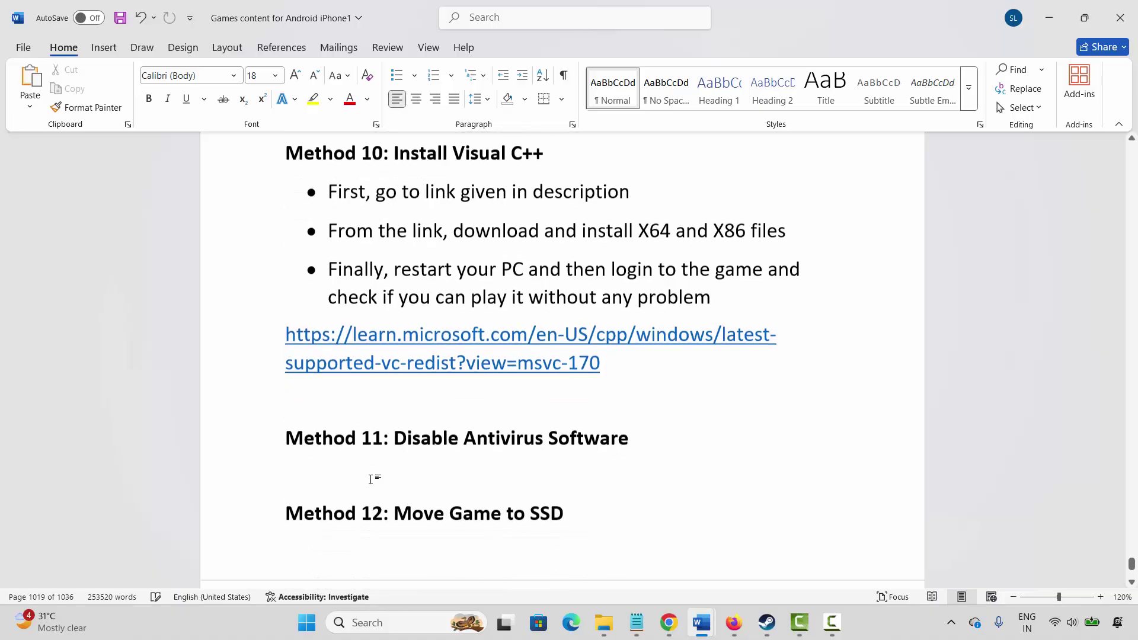
click(233, 517)
click(424, 508)
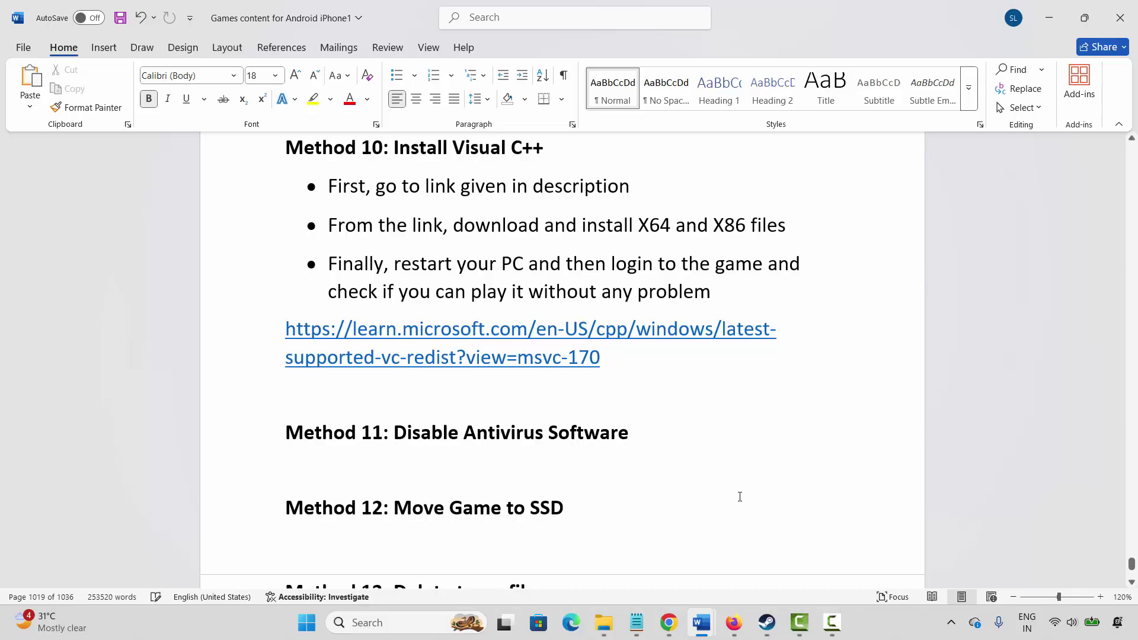
Switch to Steam and open the Storage page of its settings.
click(714, 586)
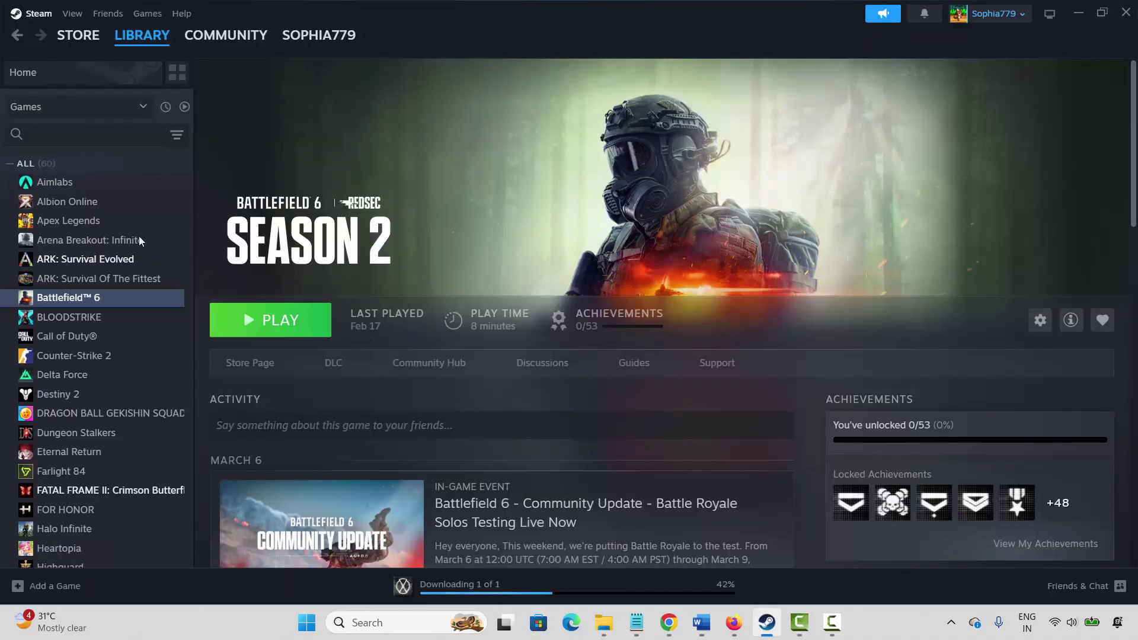
click(29, 15)
click(56, 168)
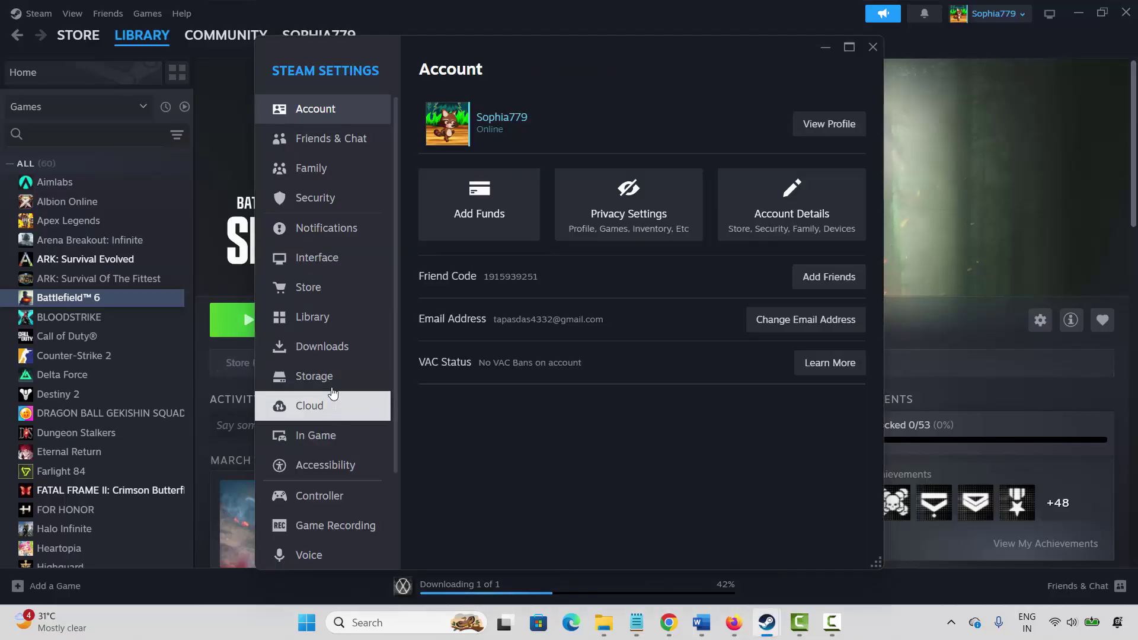
click(327, 382)
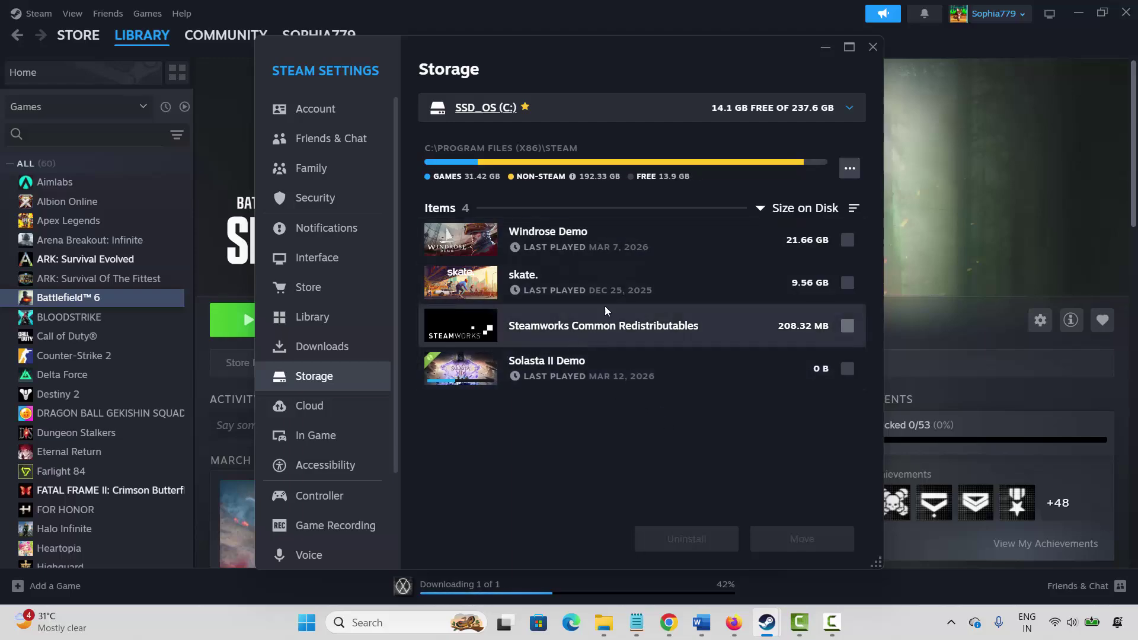
Show the games stored on Data (E:), mark John Carpenter's Toxic Commando Demo and close the settings.
click(590, 112)
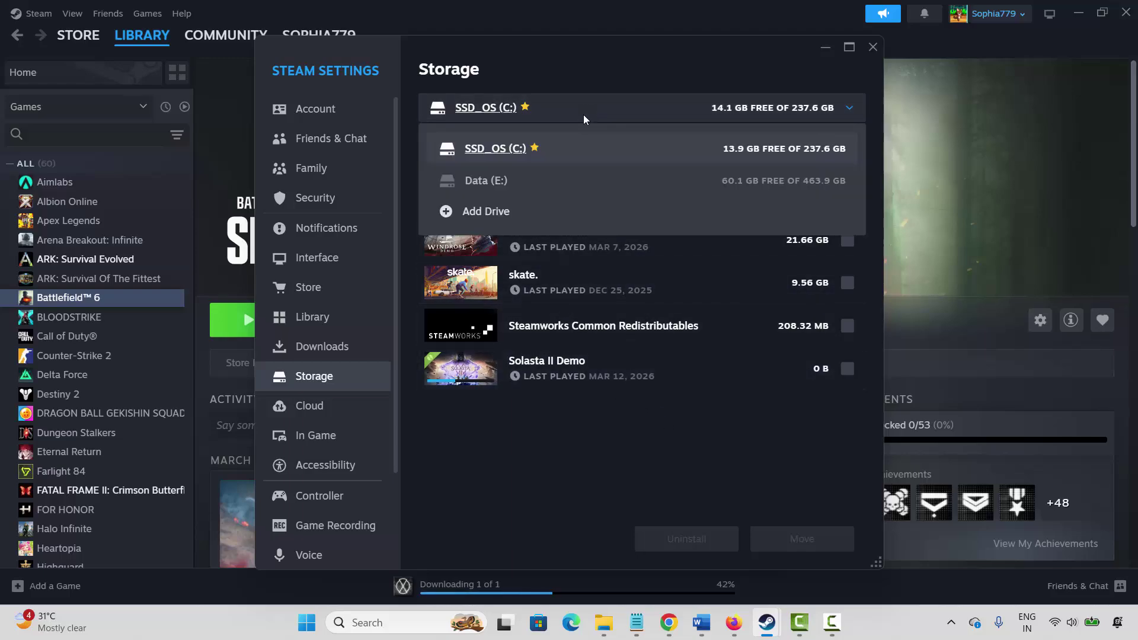
click(565, 183)
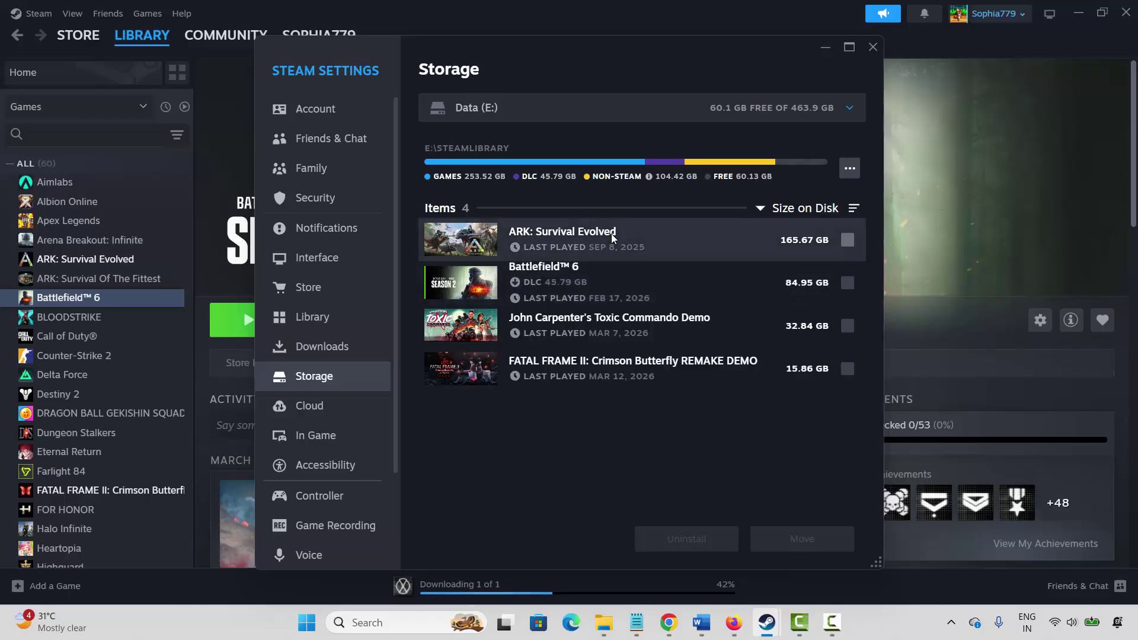
click(847, 326)
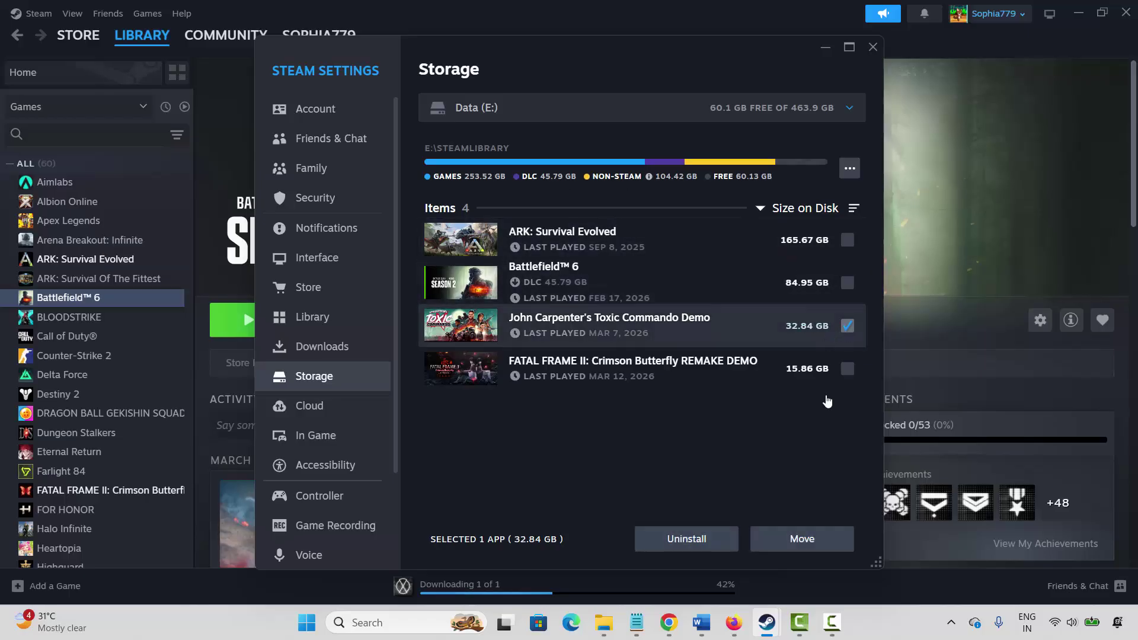
click(872, 47)
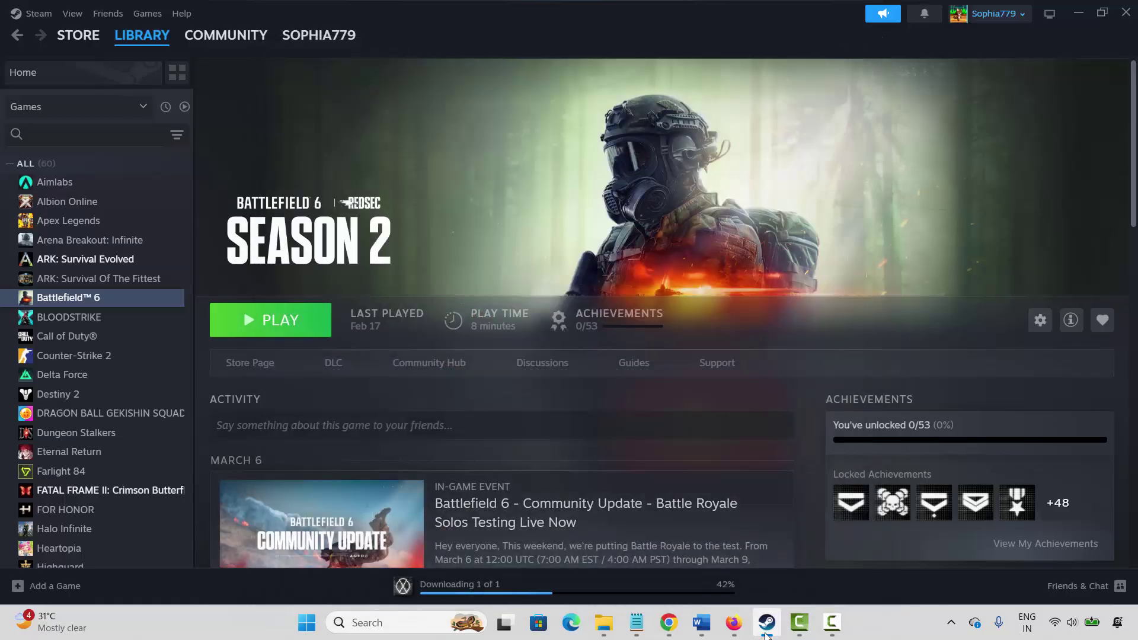
Go to Method 13: Delete temp files in Word, open the Windows Temp folder by running "temp", select all its items and close it.
click(769, 623)
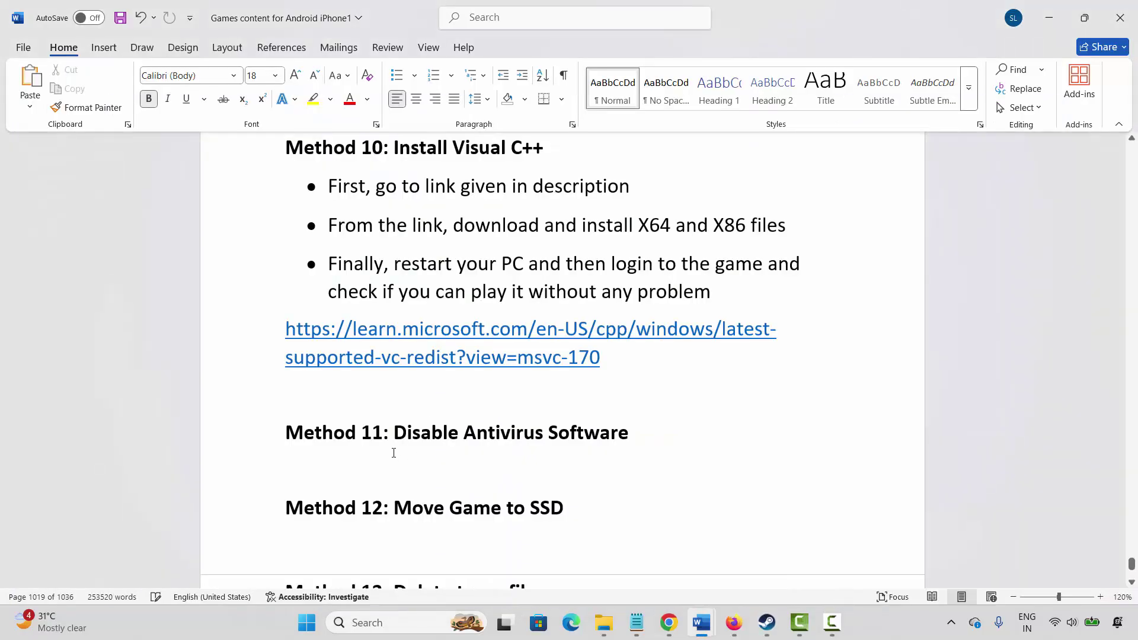
scroll(390, 447, down, 1)
scroll(389, 447, down, 1)
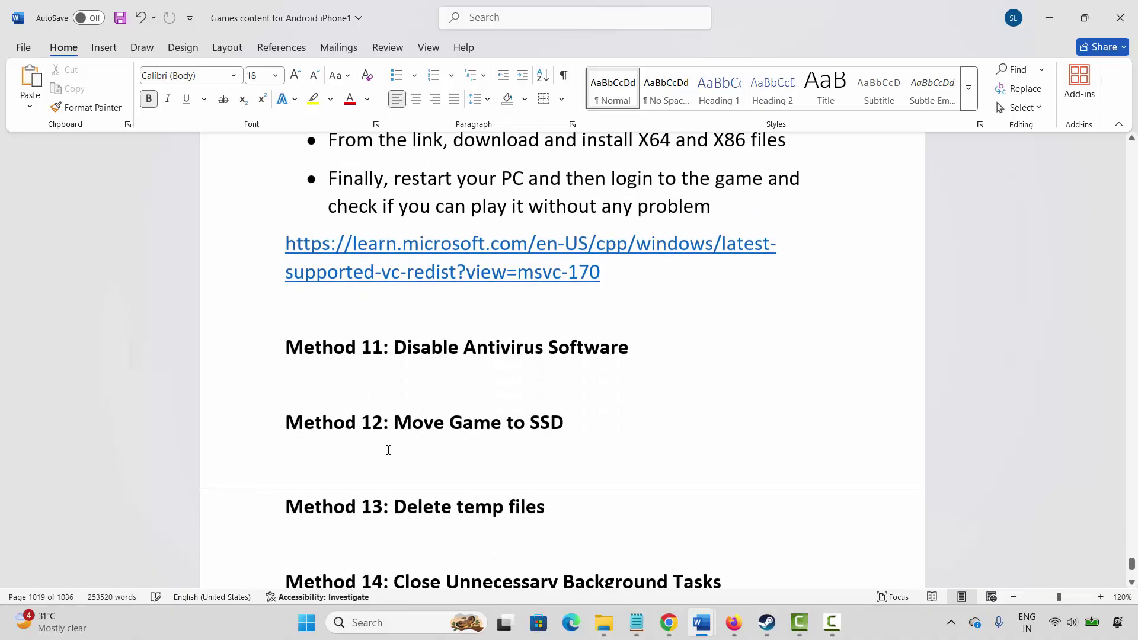
key(super+r)
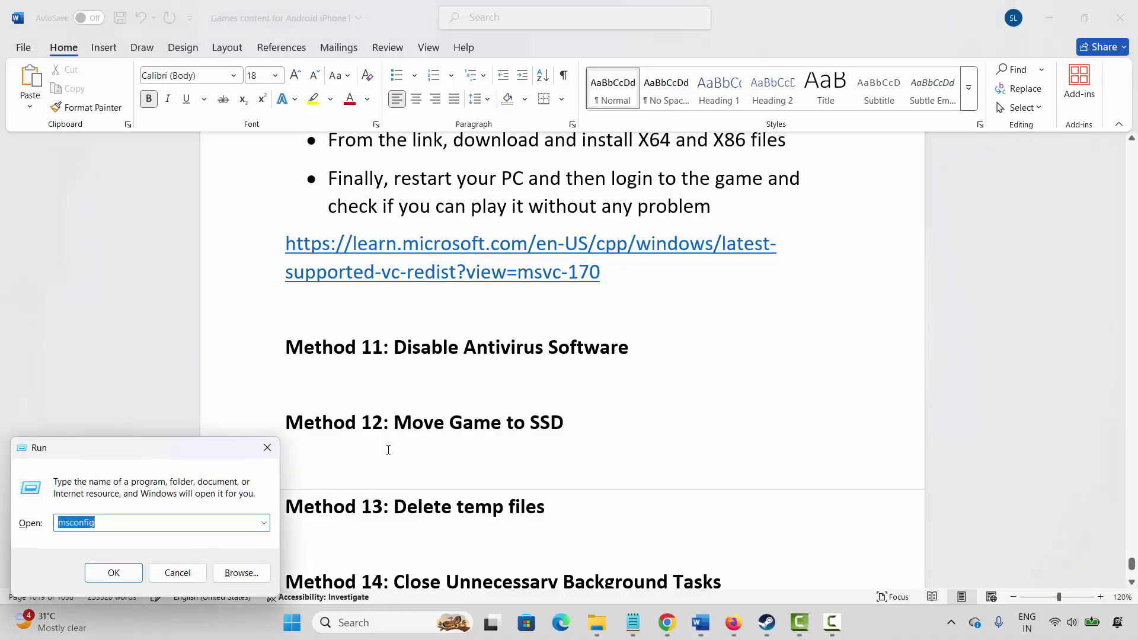
text(temp)
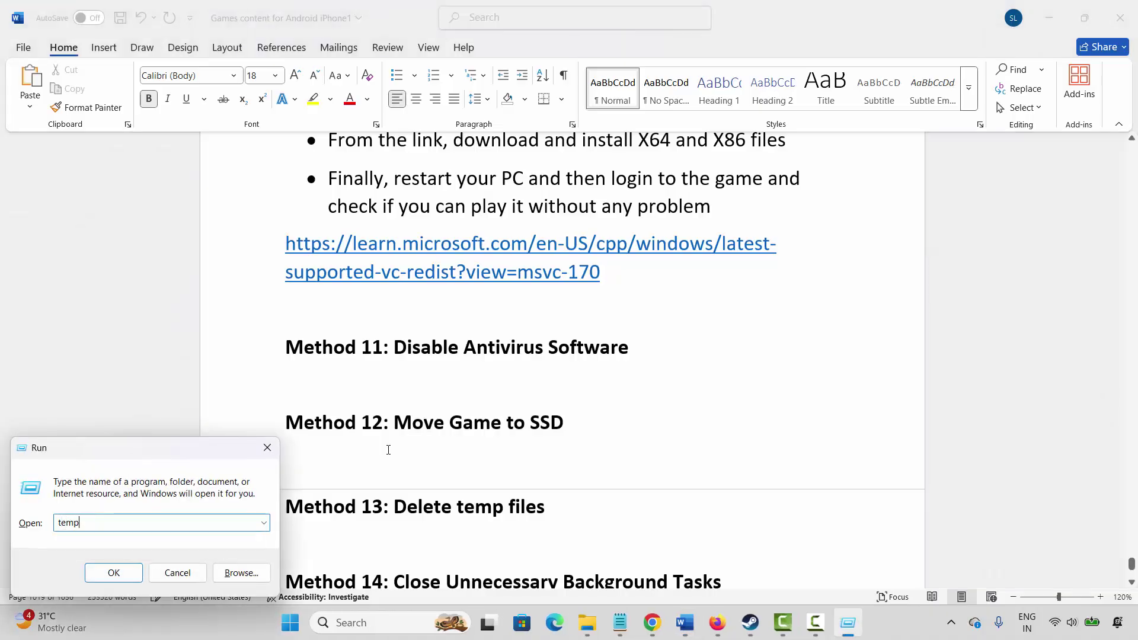
key(Return)
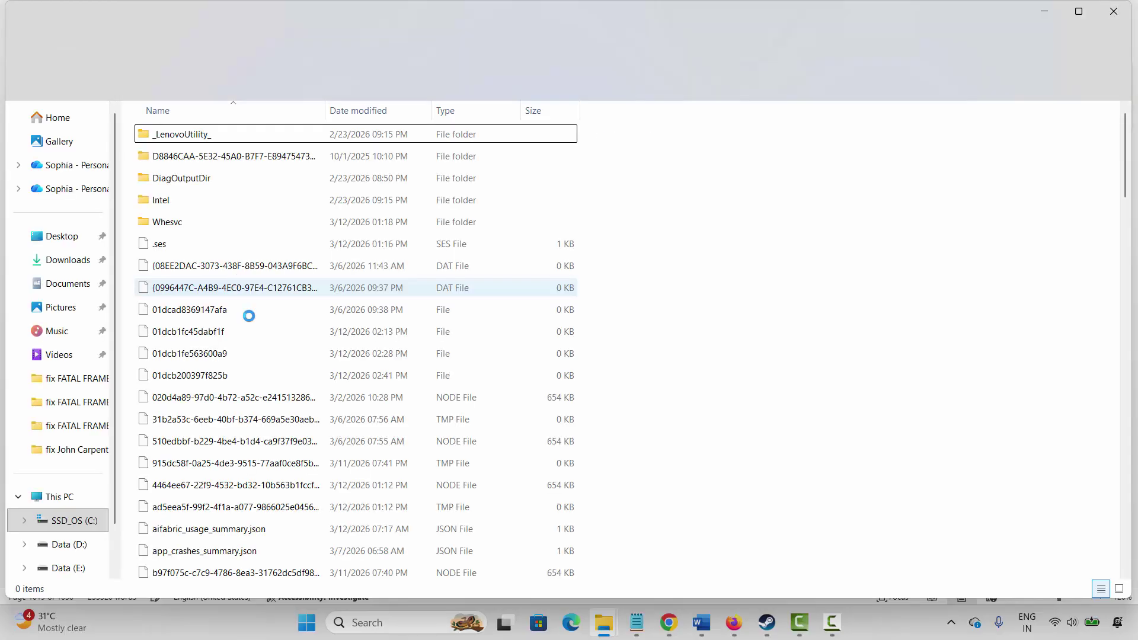
key(ctrl+a)
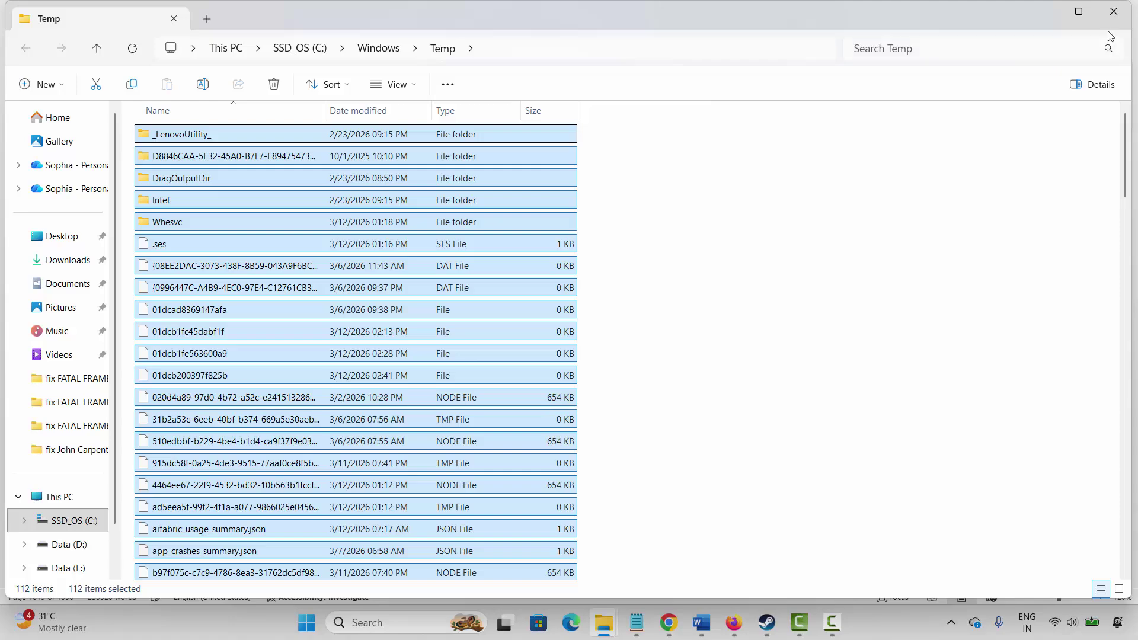
click(1112, 13)
Go to Method 14: Close Unnecessary Background Tasks in the notes and open Task Manager through Windows search.
scroll(422, 405, down, 3)
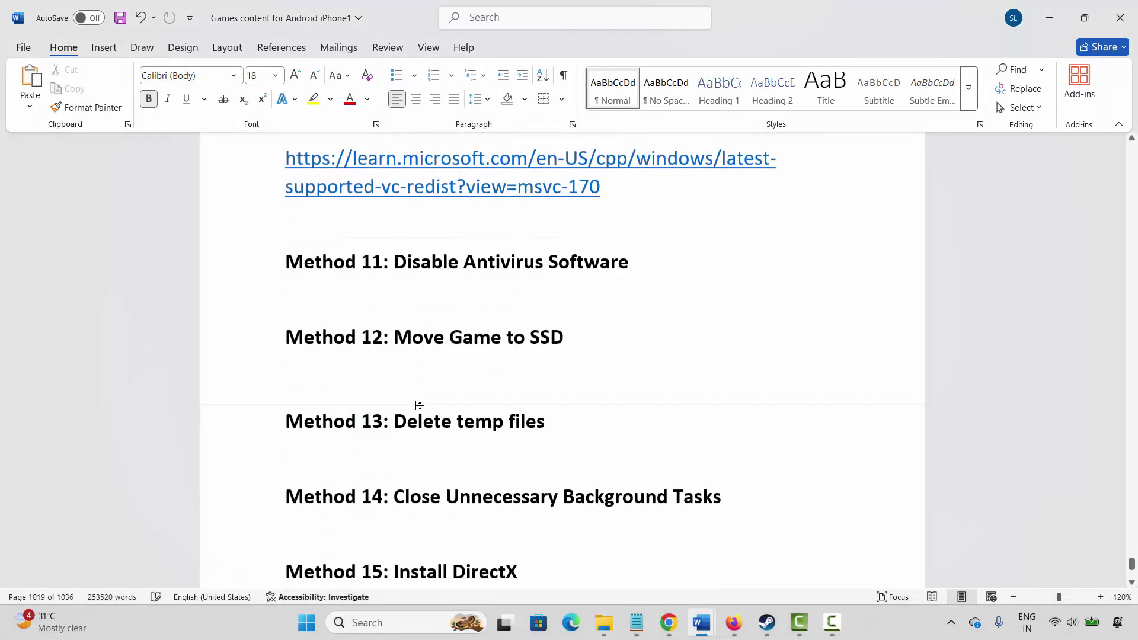
click(300, 506)
click(445, 497)
click(363, 622)
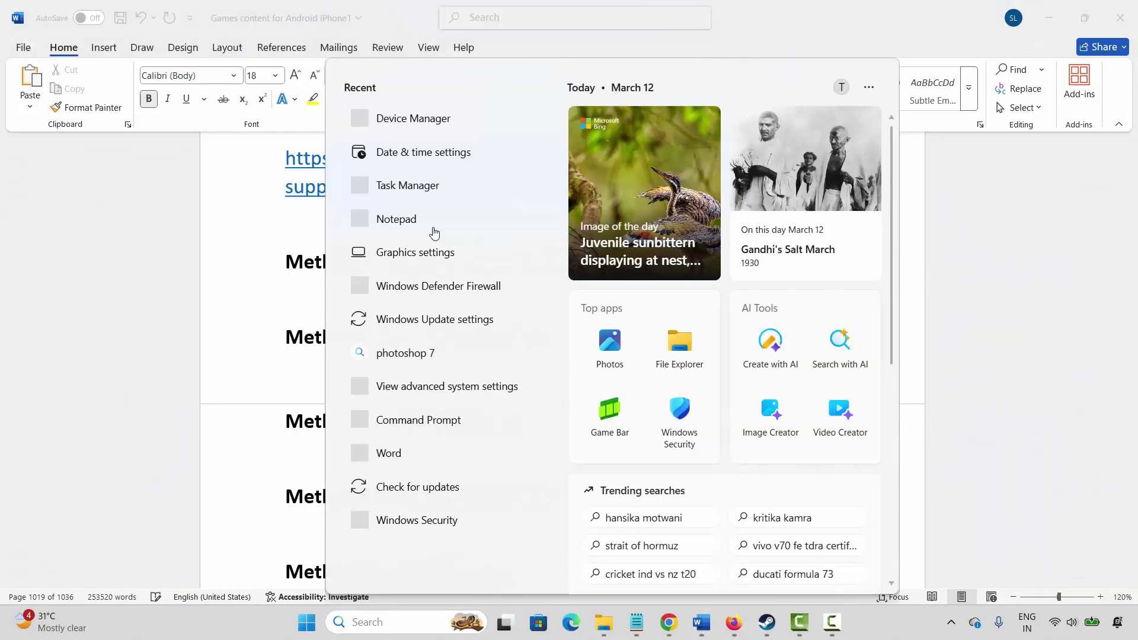
click(479, 256)
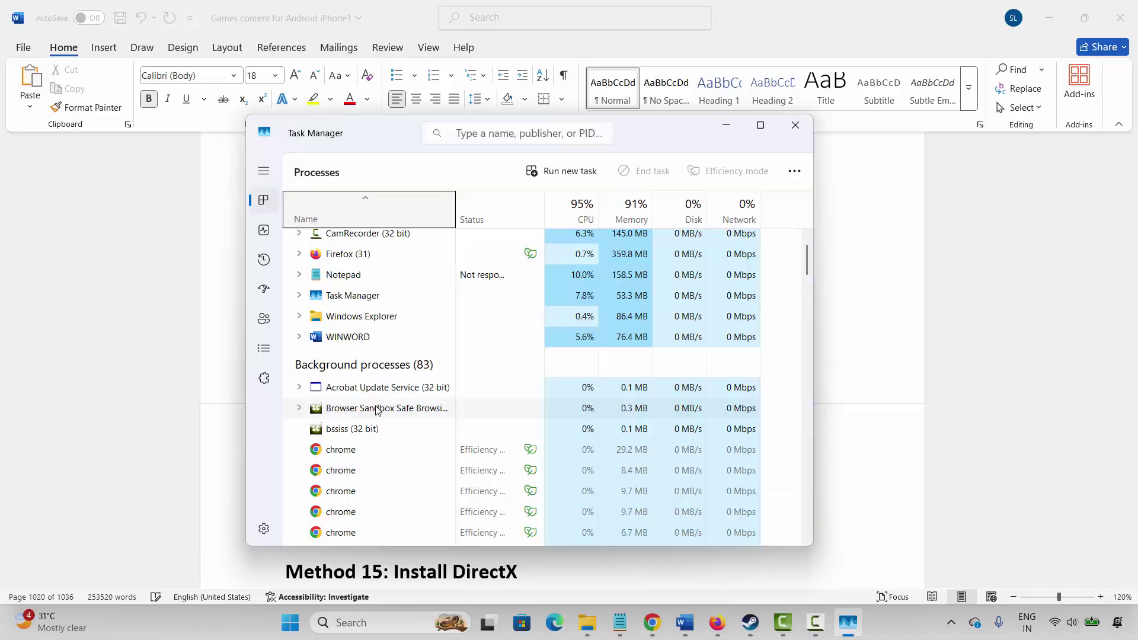
Find and select the EpicGamesLauncher process among the background processes in Task Manager, and close Task Manager.
scroll(362, 442, down, 1)
scroll(359, 446, down, 2)
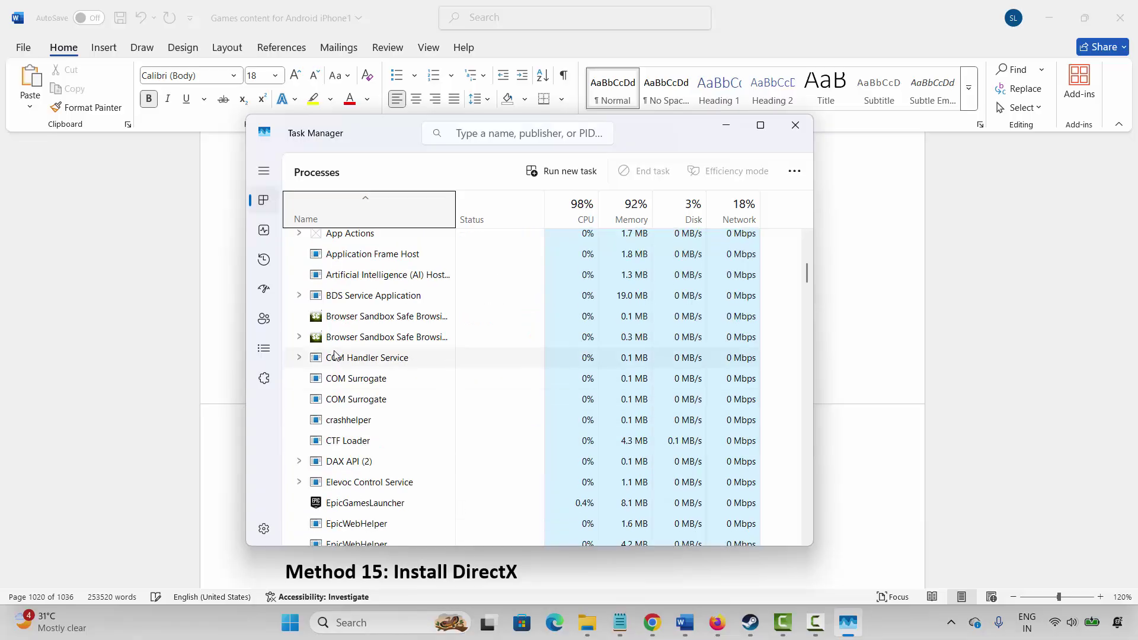
right_click(356, 505)
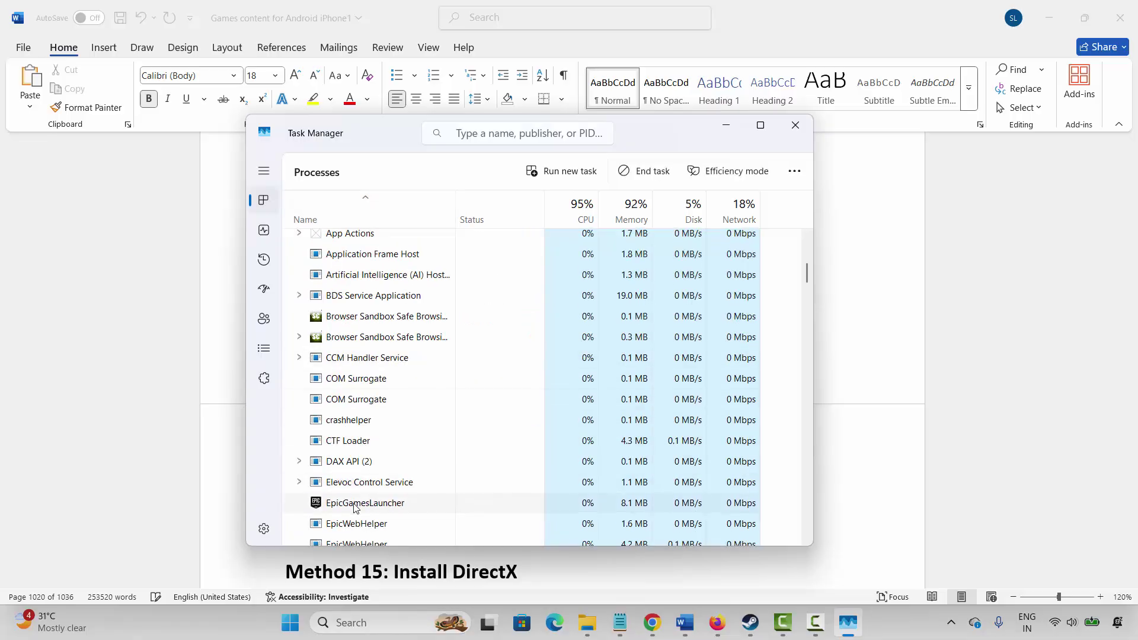
click(795, 125)
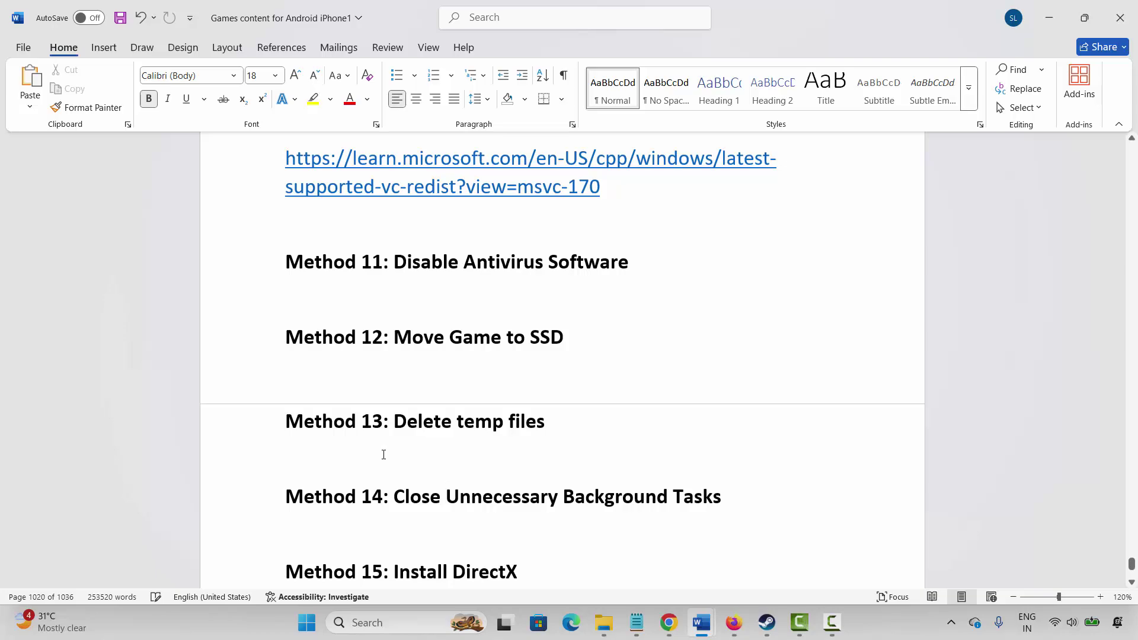
Copy the DirectX download link under Method 15: Install DirectX in the notes.
scroll(385, 456, down, 1)
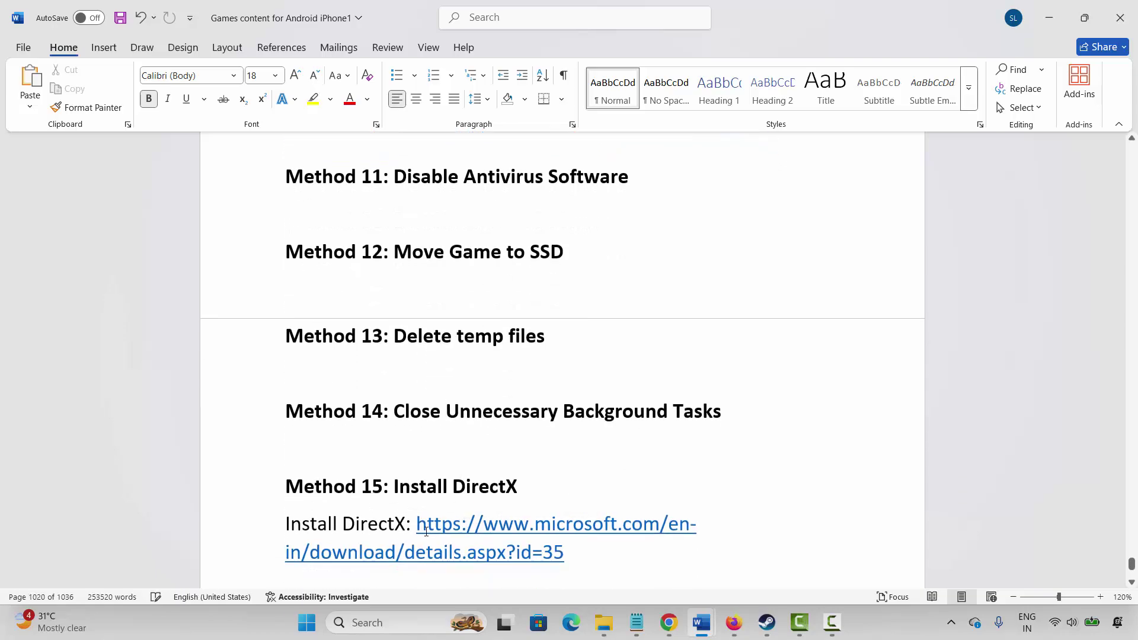
drag(418, 525, 565, 554)
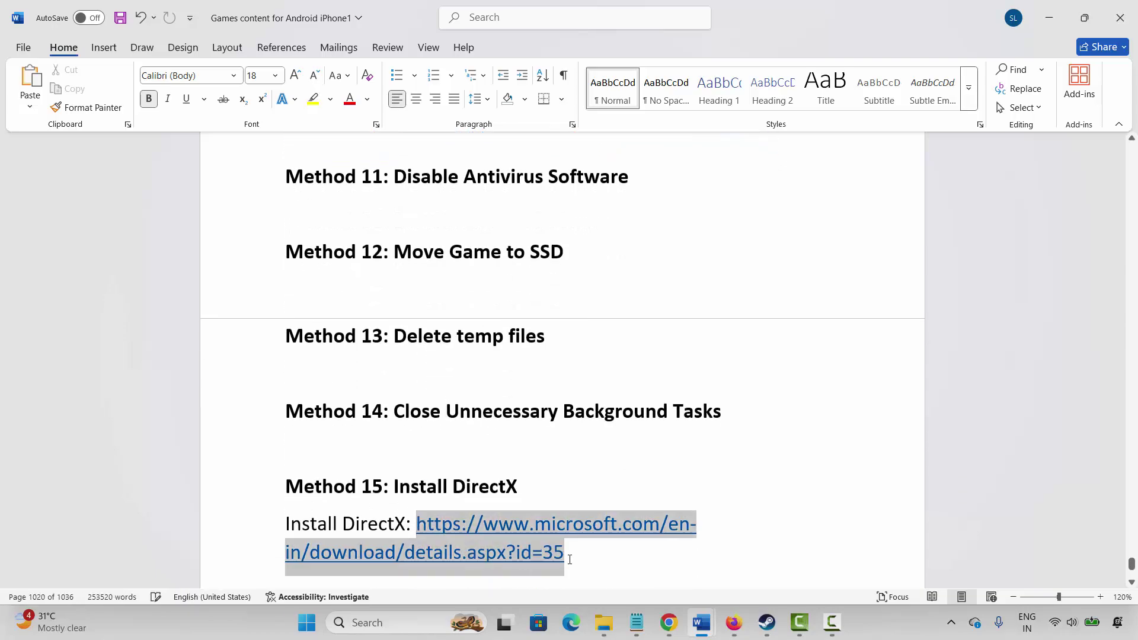
right_click(502, 553)
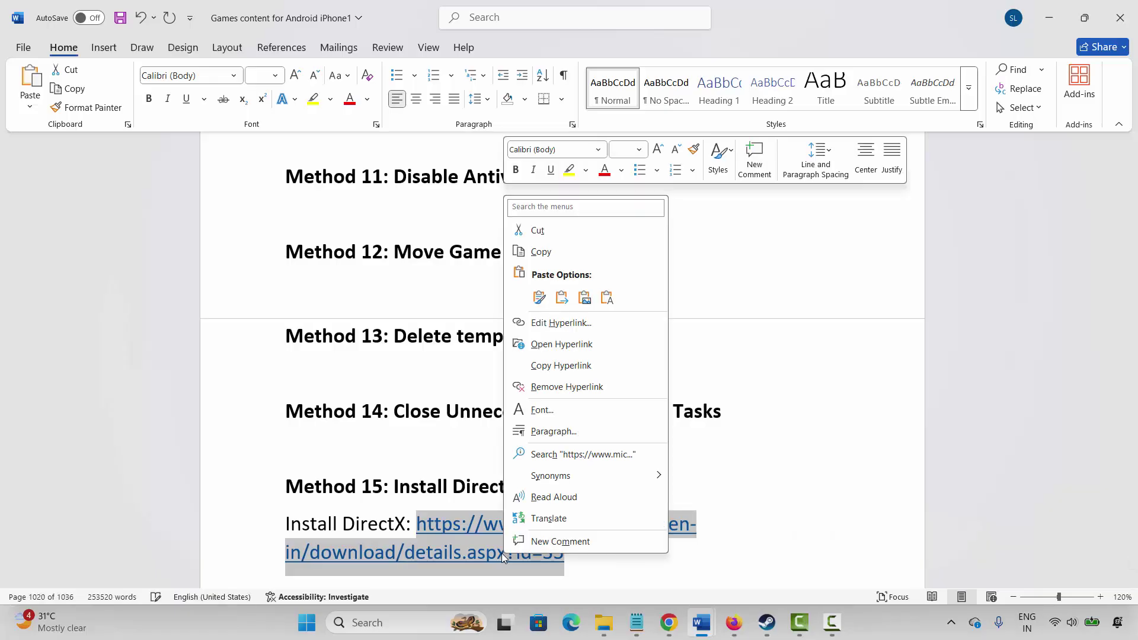
click(540, 251)
click(681, 448)
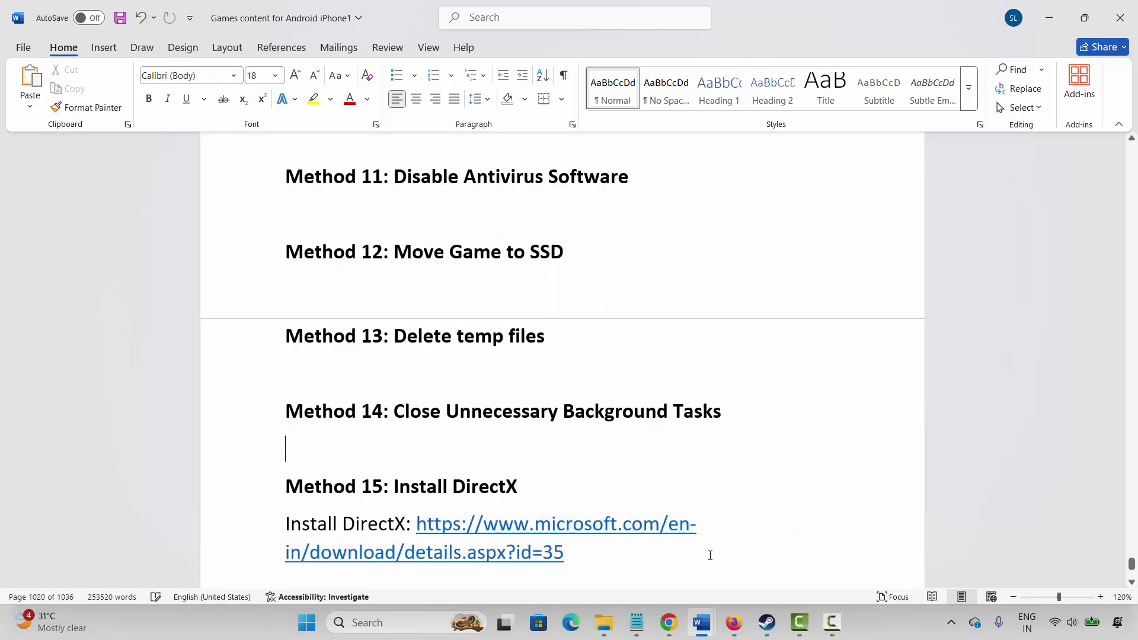
Switch to Chrome, open the copied DirectX End-User Runtime Web Installer page and download the installer.
mouse_move(676, 621)
click(667, 560)
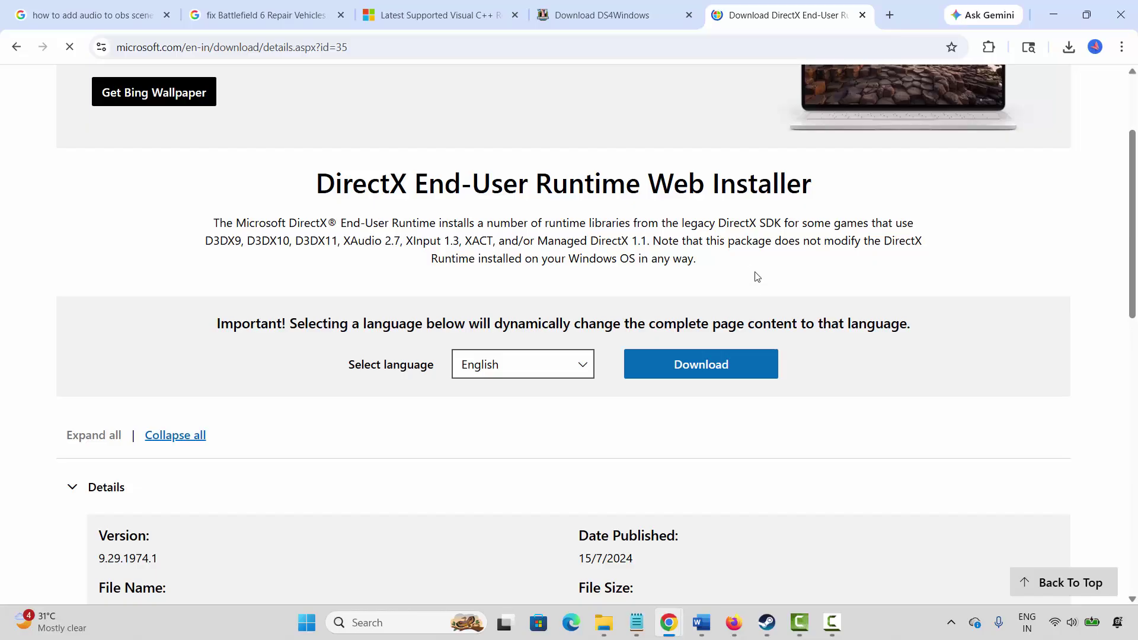
click(699, 364)
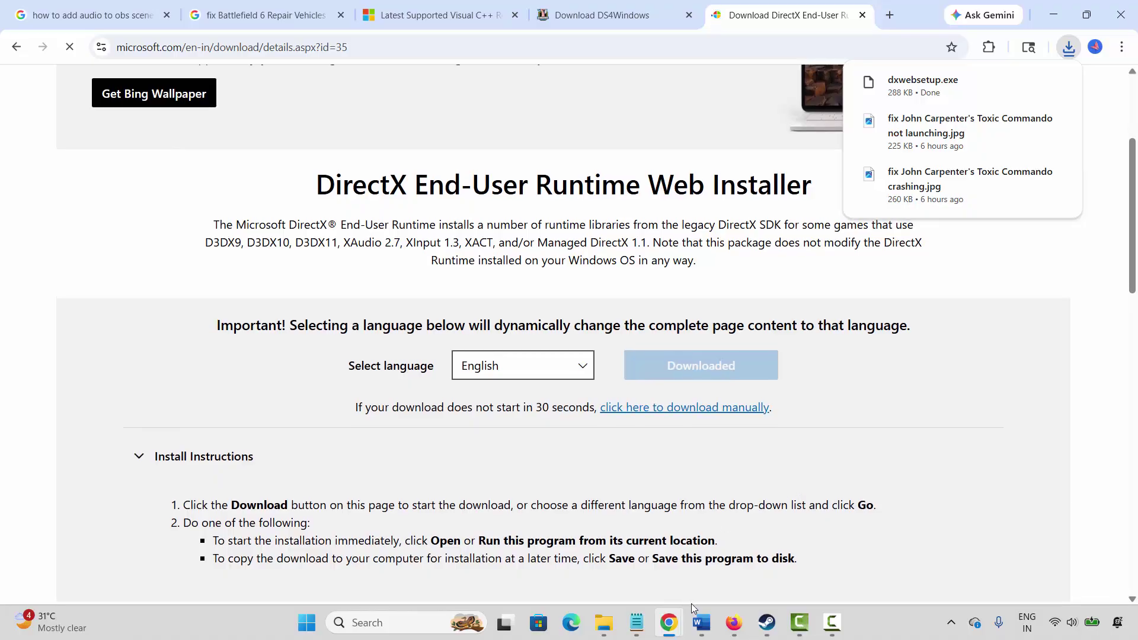
Switch back to the Word notes and place the cursor in the Method 16: Run Game on Dedicated Graphics Card heading.
mouse_move(701, 622)
click(812, 551)
scroll(316, 452, down, 2)
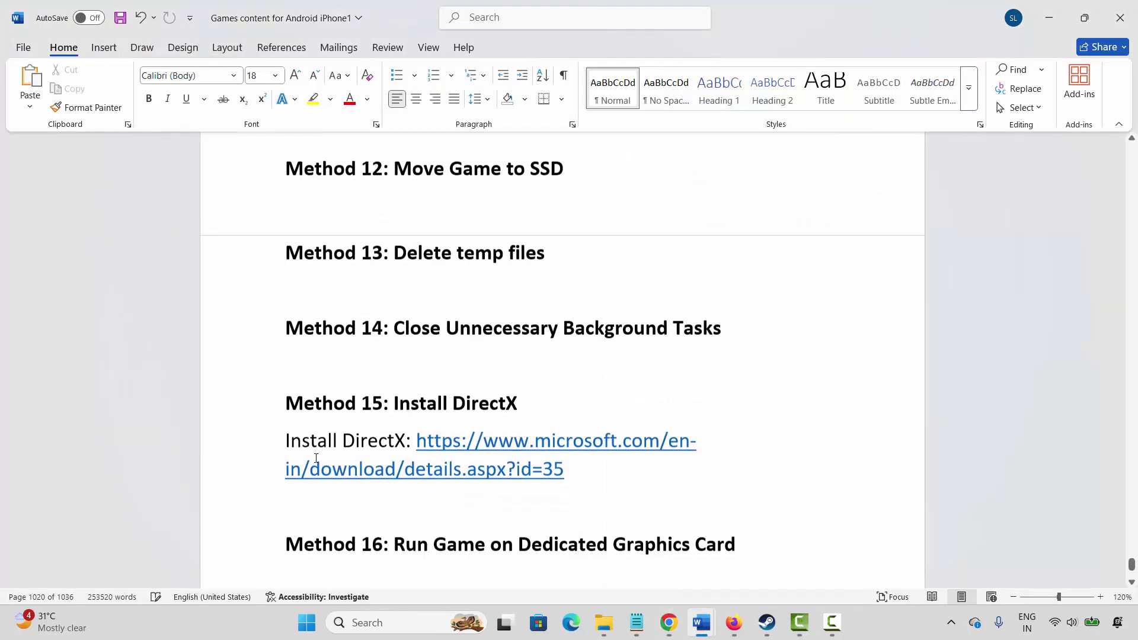
click(417, 551)
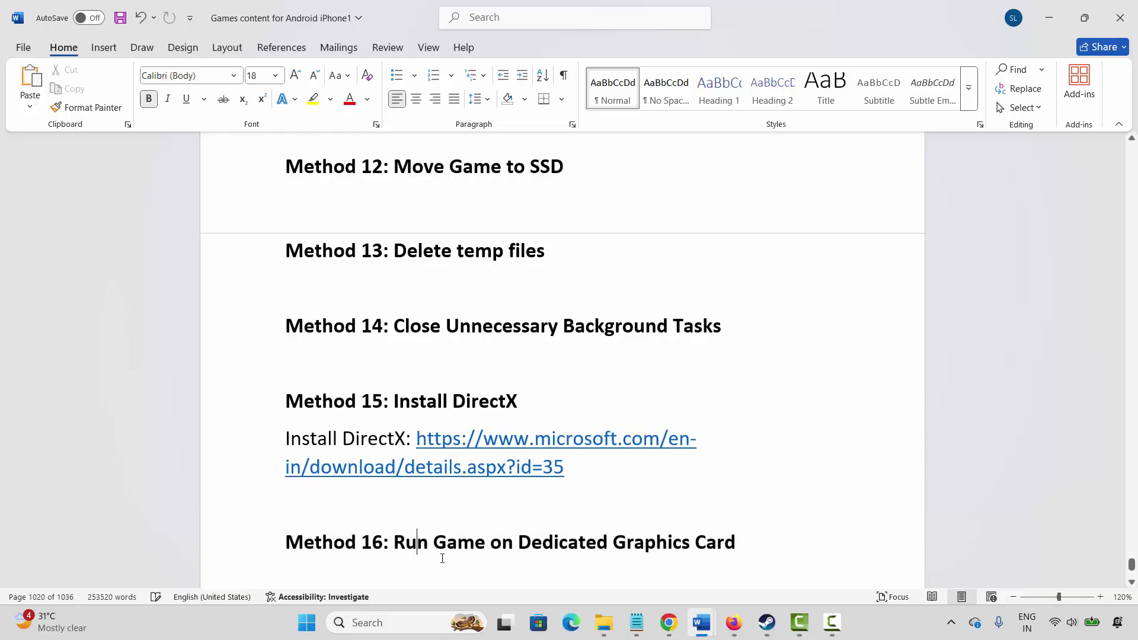
Open Graphics settings through Windows search, browse to the John Carpenter's Toxic Commando executable as a desktop app to add, and cancel the file selection.
click(392, 622)
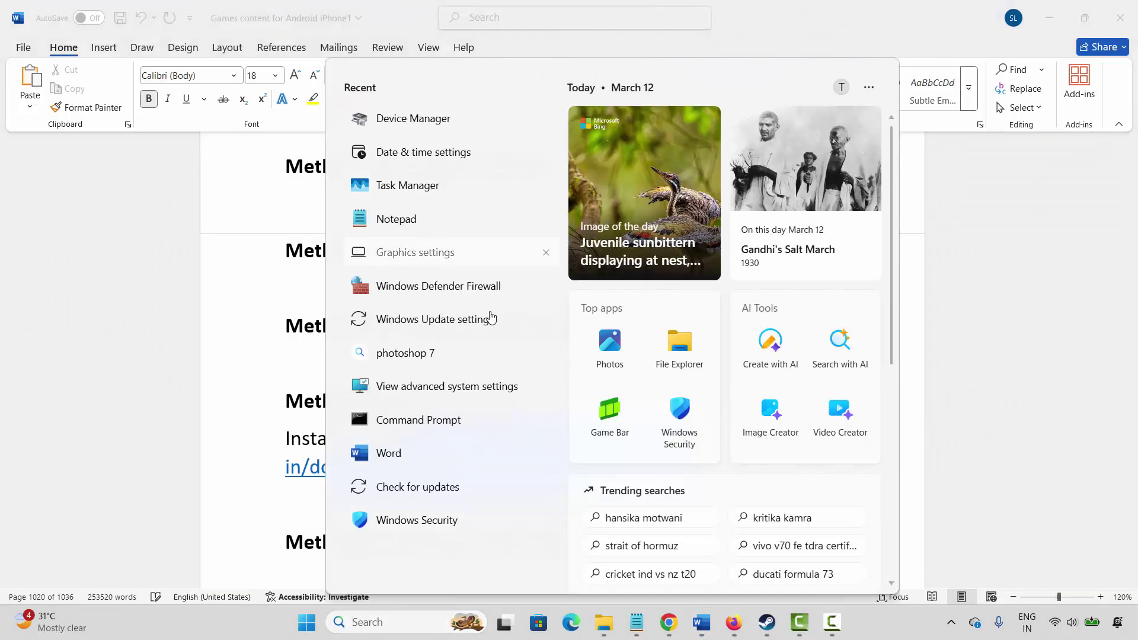
click(477, 433)
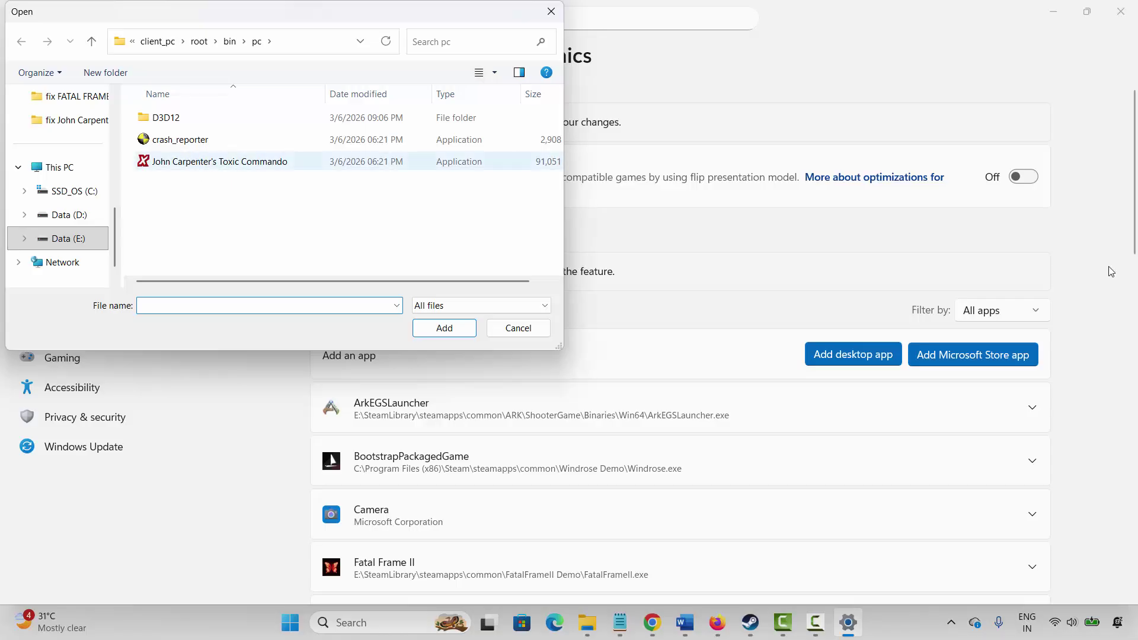
key(Escape)
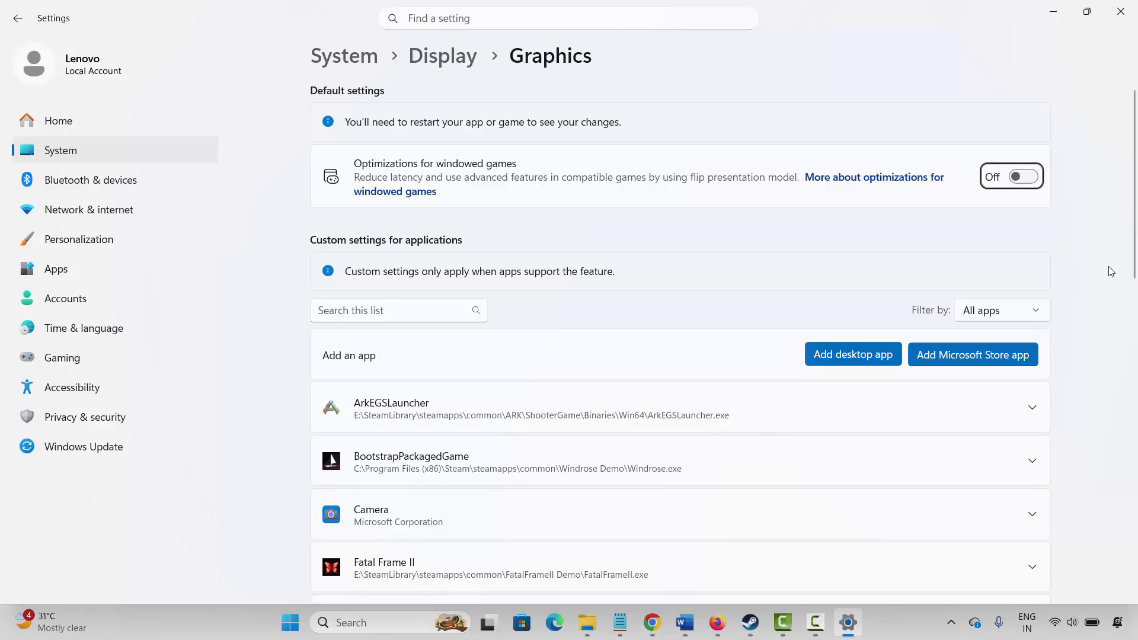
Set the GPU preference of ArkEGSLauncher to High Performance (Intel(R) UHD Graphics) and close Settings.
scroll(1111, 272, down, 3)
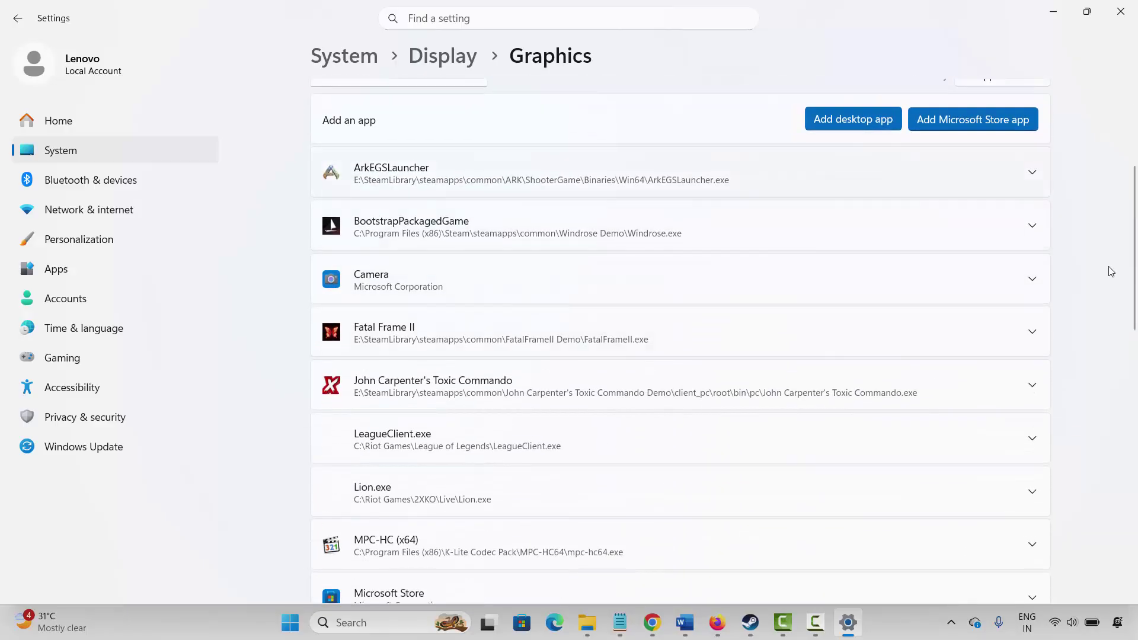
key(Return)
key(Tab)
key(Return)
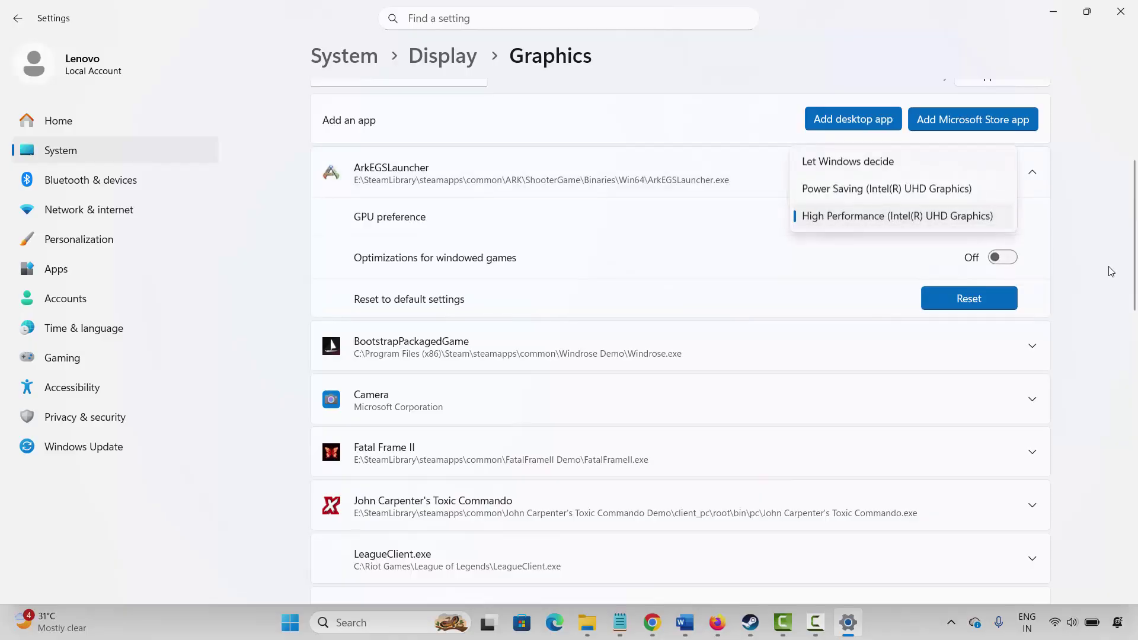
key(Return)
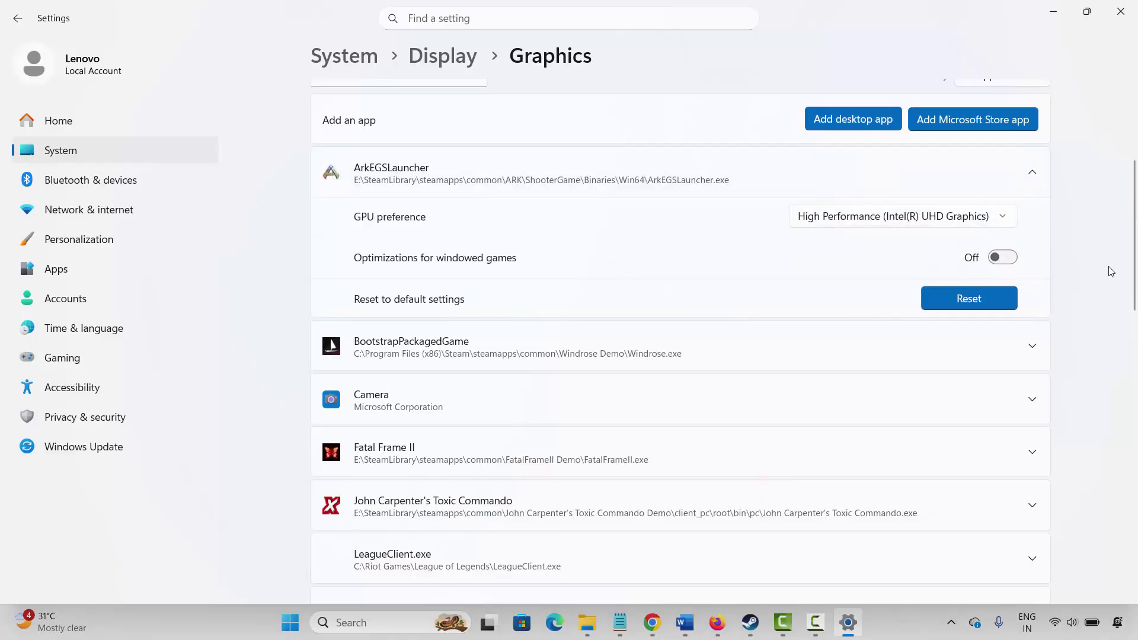
key(alt+F4)
Go to the Method 17: Reinstall WWE 2K26 Game heading in the notes and place the cursor in it.
scroll(1110, 272, down, 2)
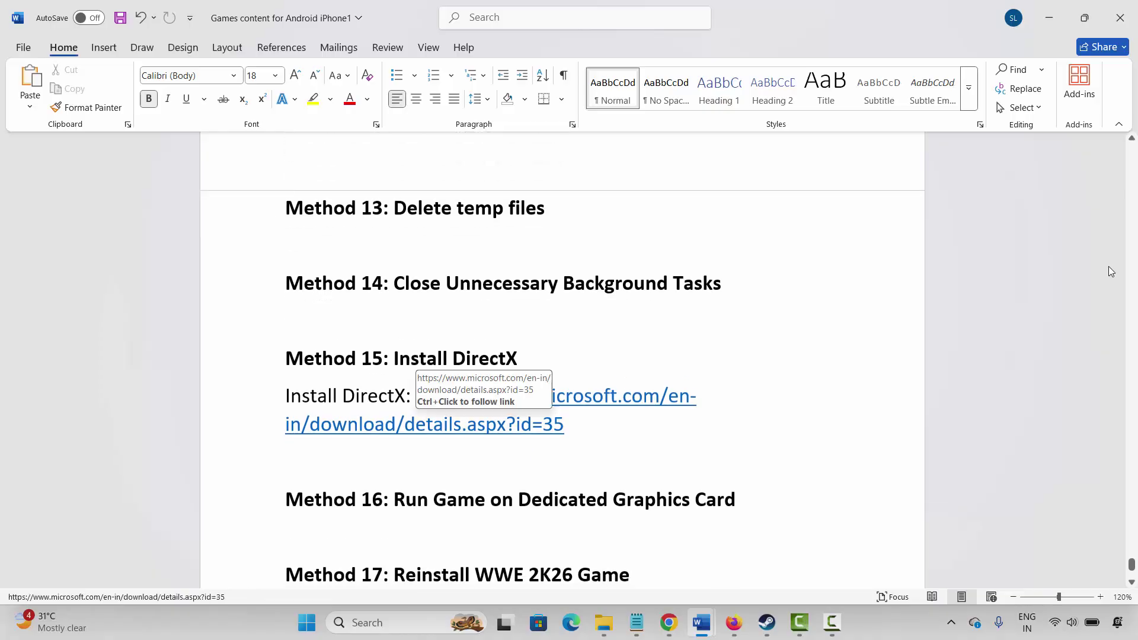
scroll(1110, 271, down, 1)
triple_click(442, 532)
click(441, 532)
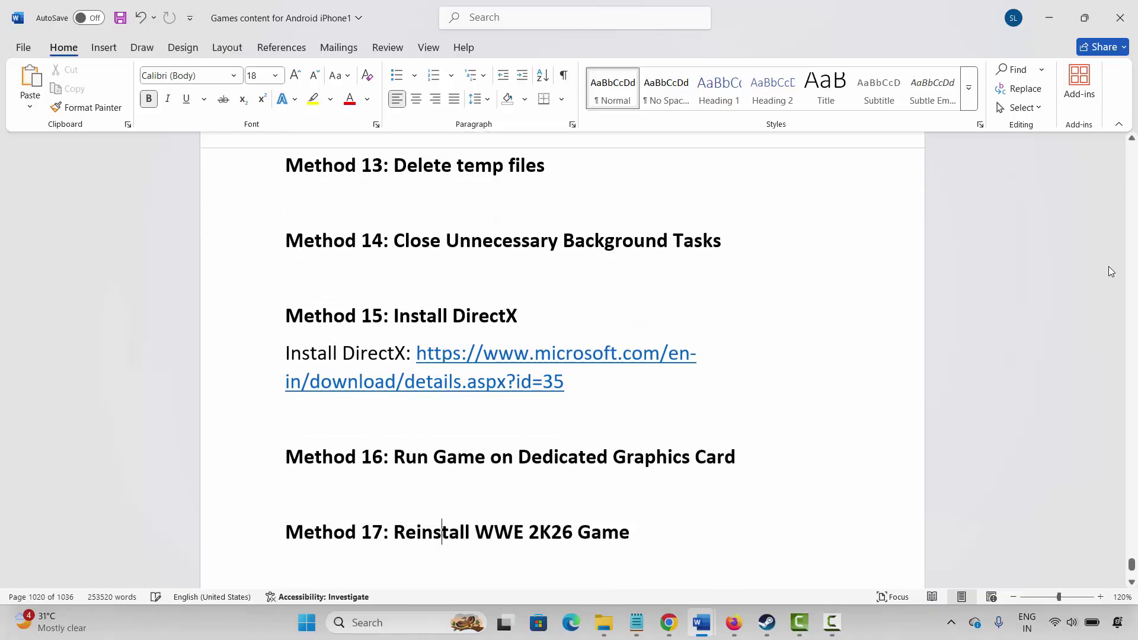
Switch to Steam, open the uninstall confirmation for Battlefield 6 from the library and cancel it.
click(766, 622)
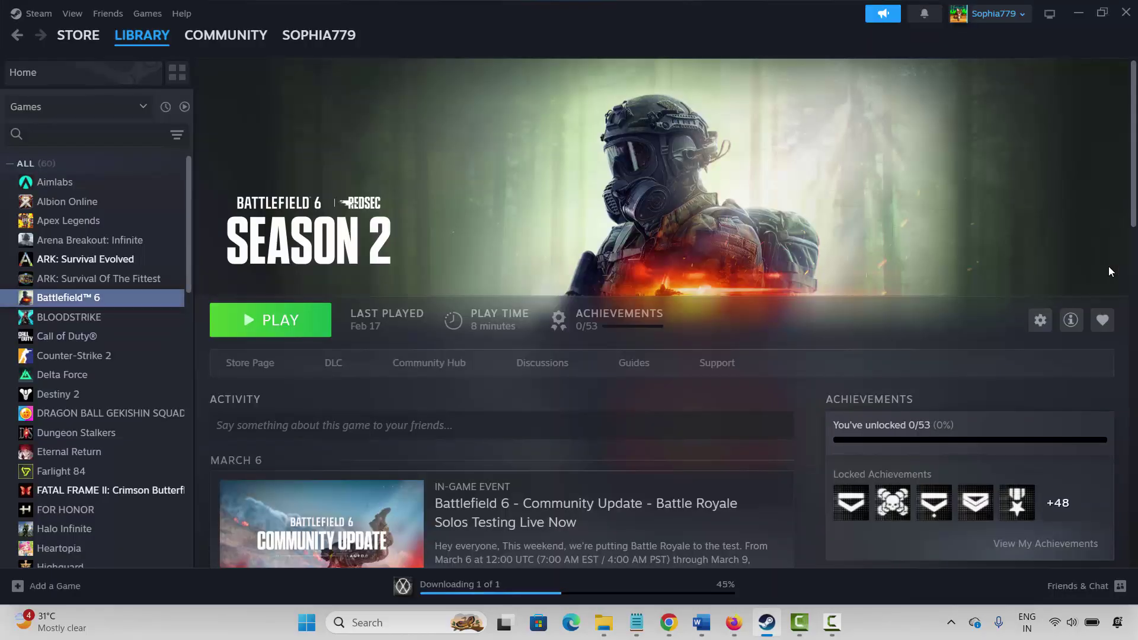
right_click(68, 298)
mouse_move(95, 381)
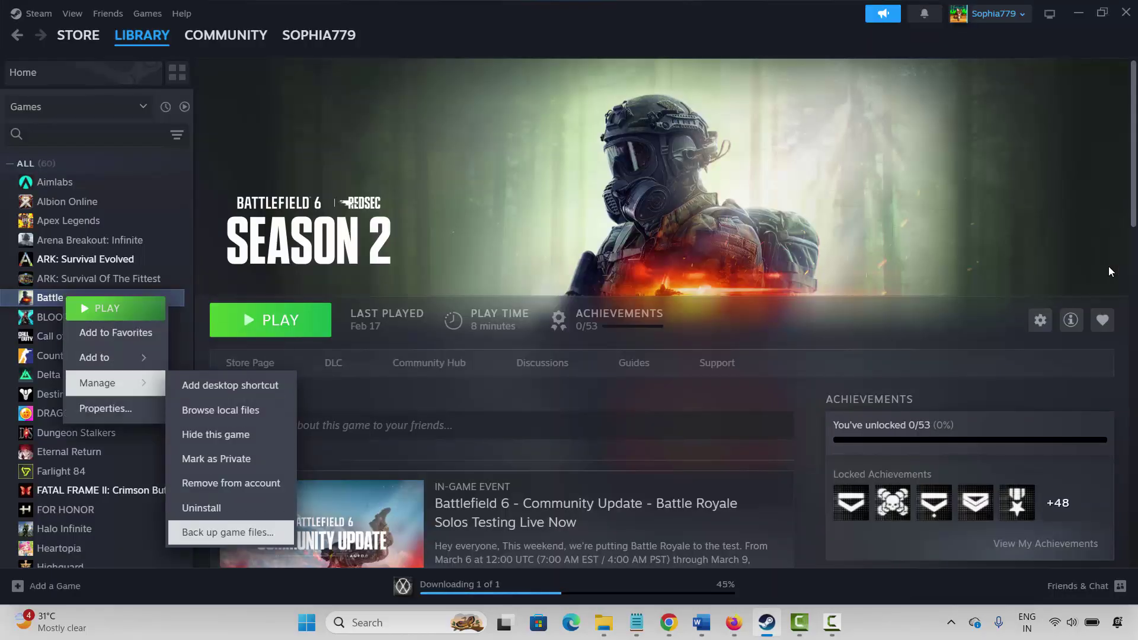
click(201, 508)
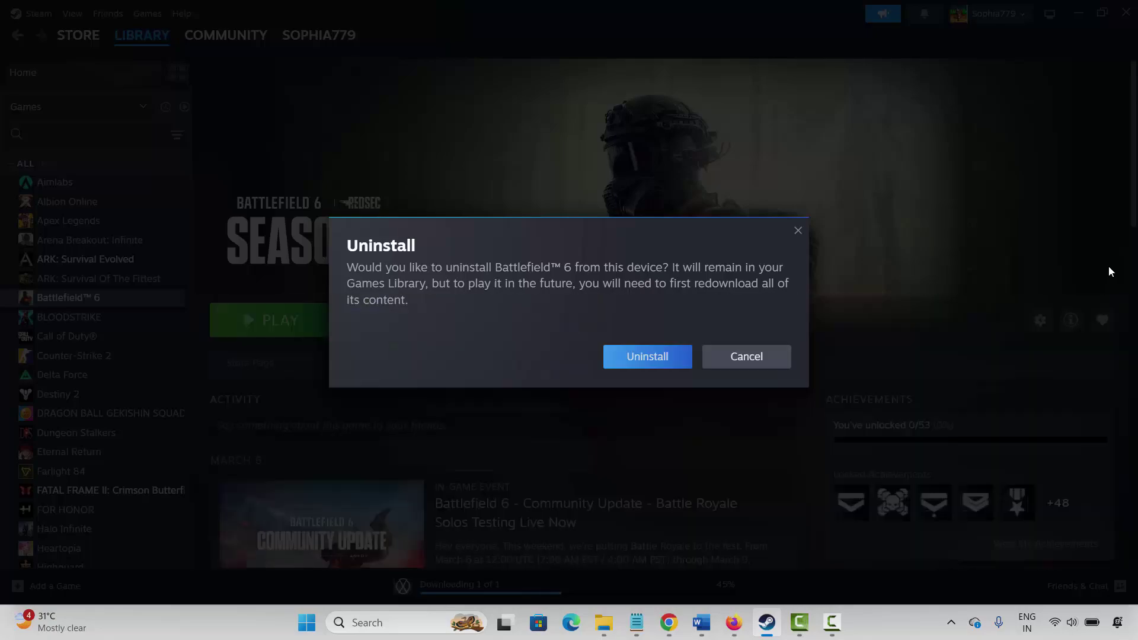
click(746, 356)
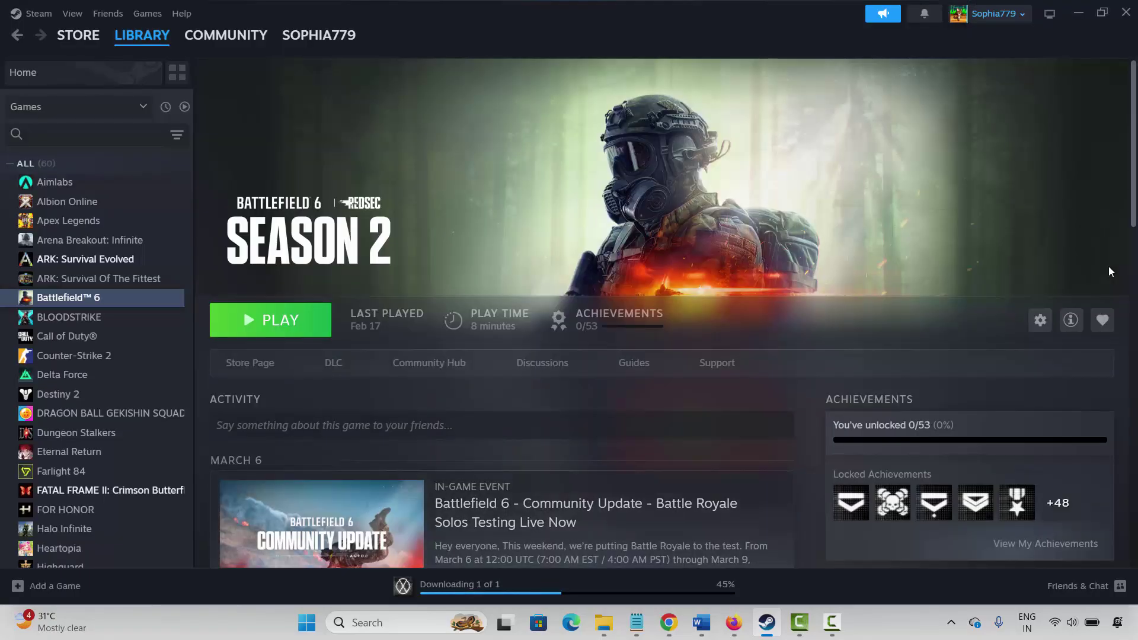
Return to the "Games content for Android iPhone1" notes in Word and select "WWE 2K26" in the Method 17 heading.
mouse_move(701, 622)
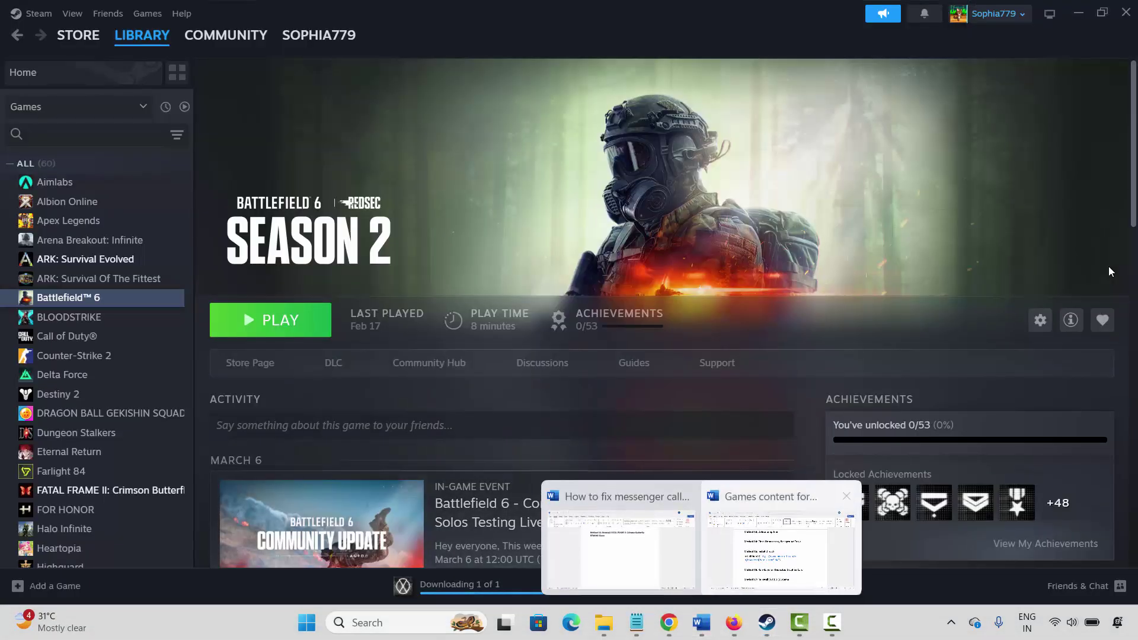
click(770, 548)
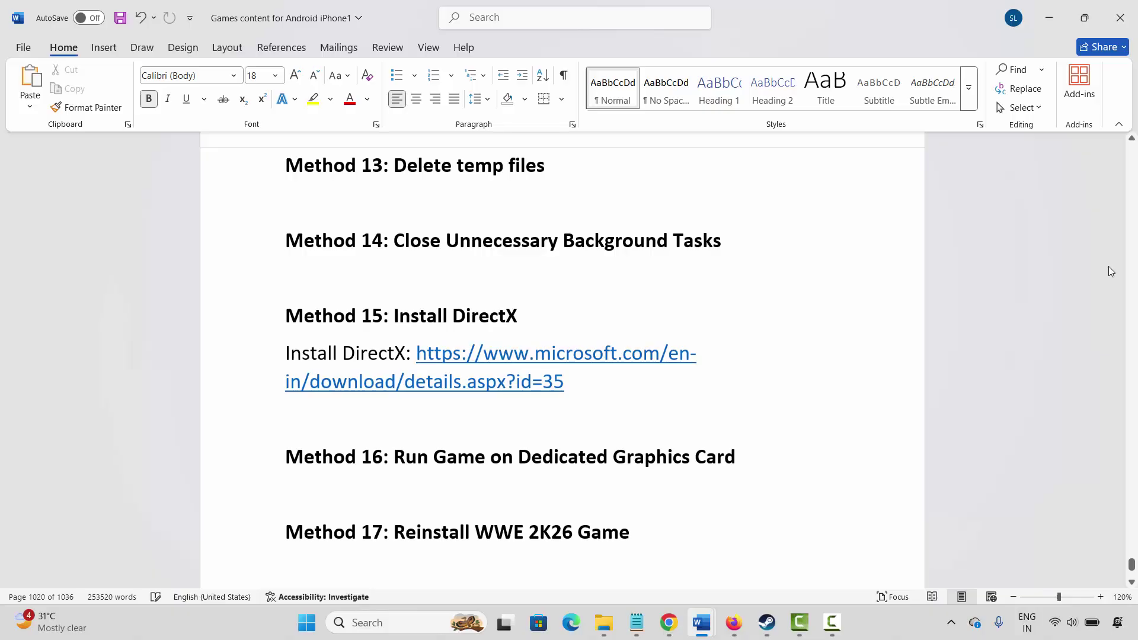
drag(475, 532, 577, 531)
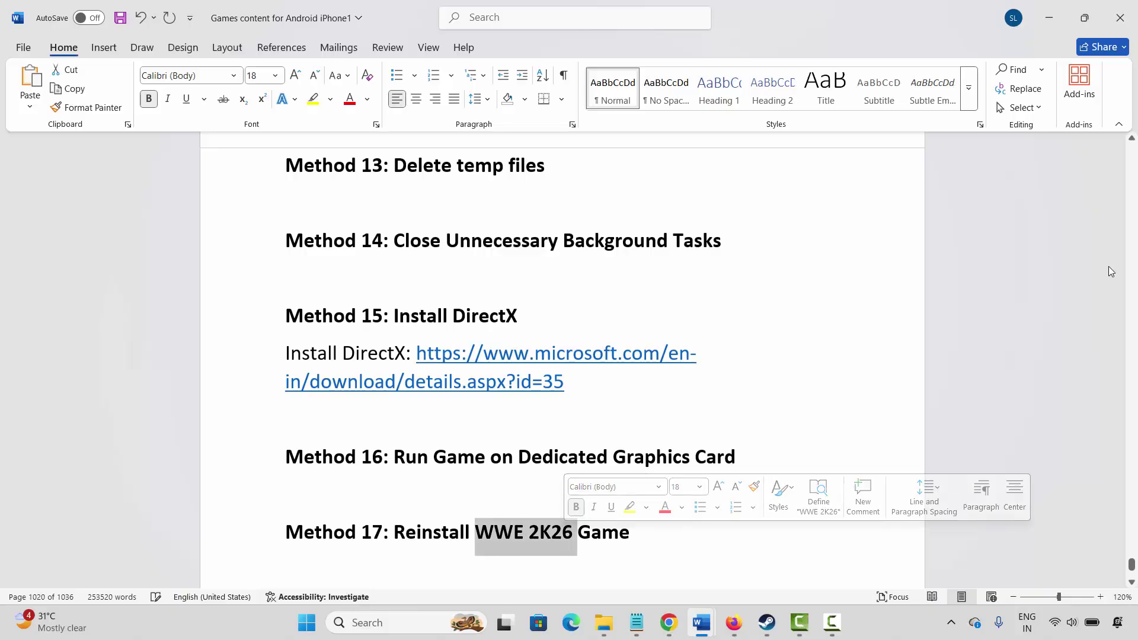